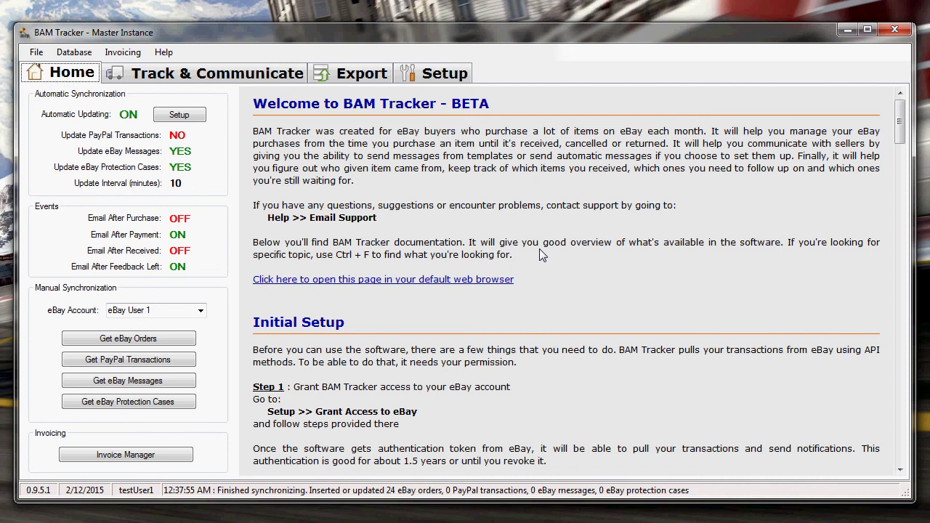
Remove the Seller Email and Left Feedback columns from the order tracking grid and save the layout
{"action": "left_click", "coordinate": [238, 80]}
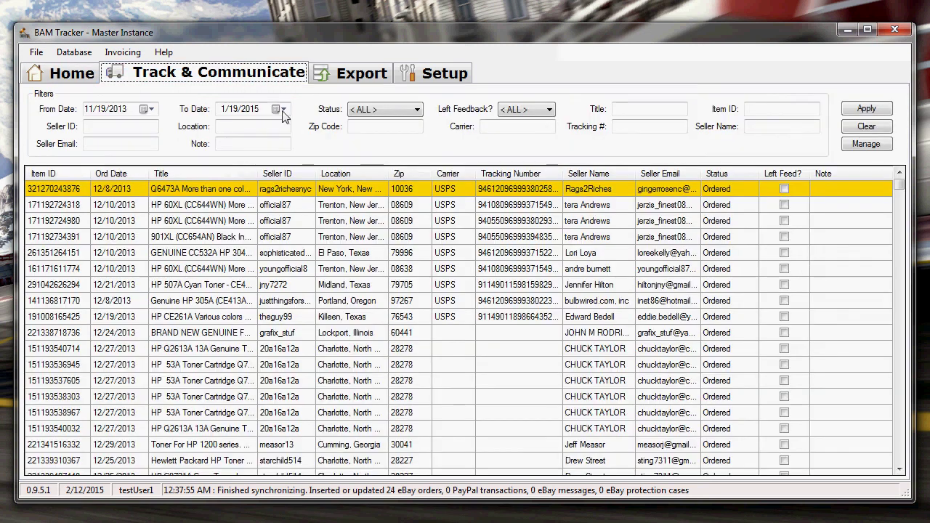
{"action": "left_click", "coordinate": [509, 335]}
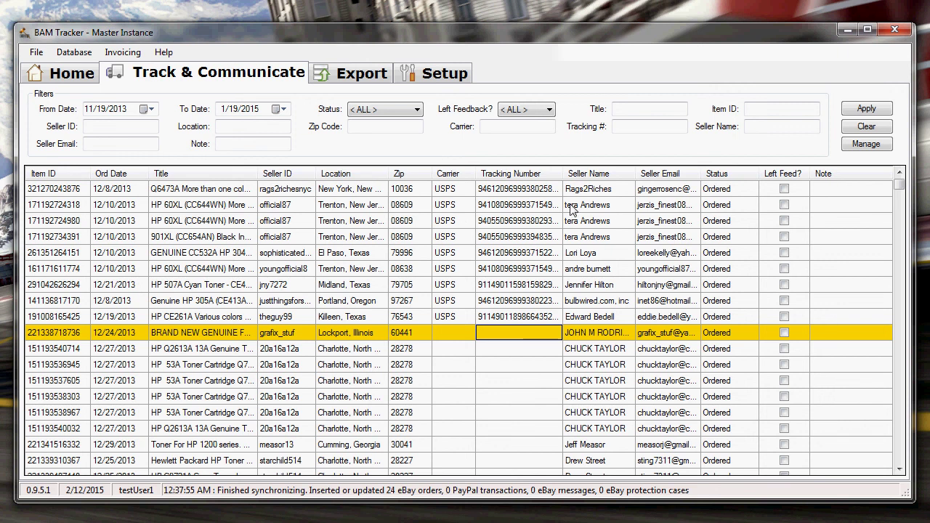
{"action": "left_click", "coordinate": [866, 143]}
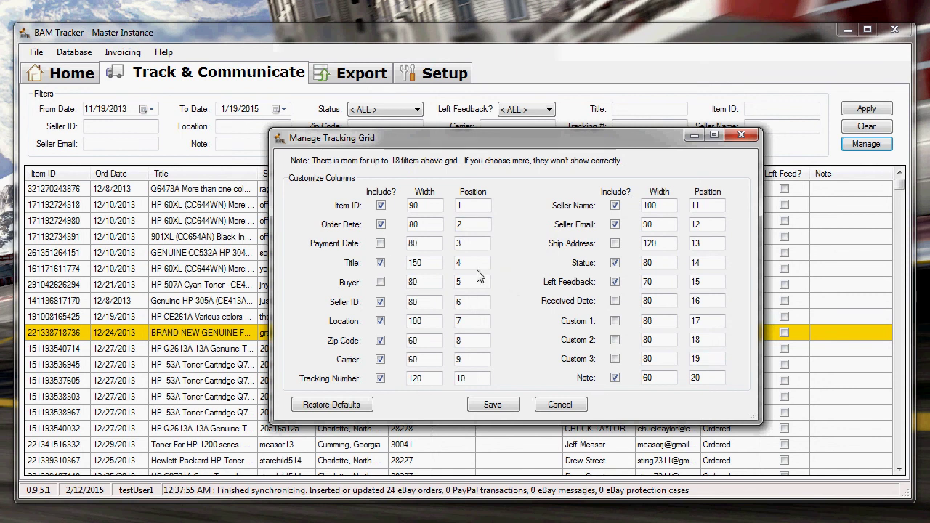
{"action": "left_click", "coordinate": [380, 244]}
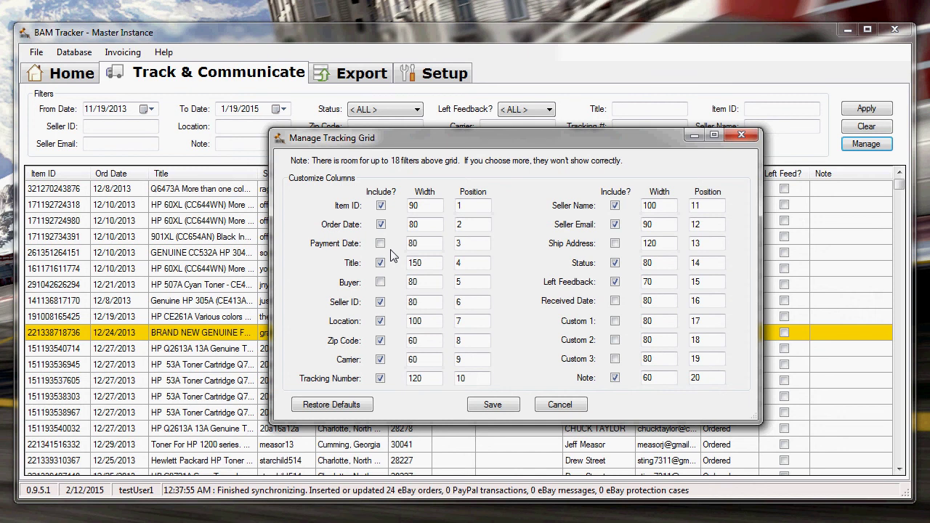
{"action": "left_click", "coordinate": [615, 226]}
{"action": "left_click", "coordinate": [615, 283]}
{"action": "double_click", "coordinate": [460, 225]}
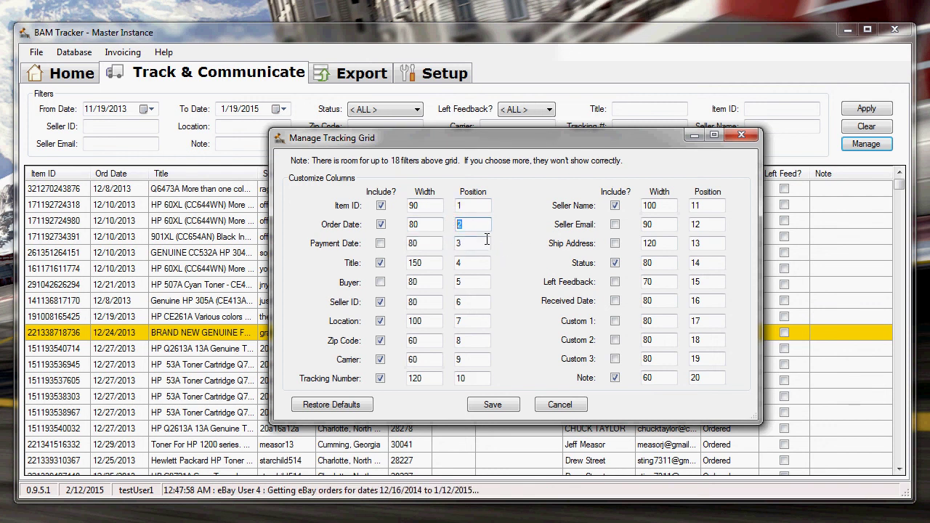
{"action": "double_click", "coordinate": [408, 206]}
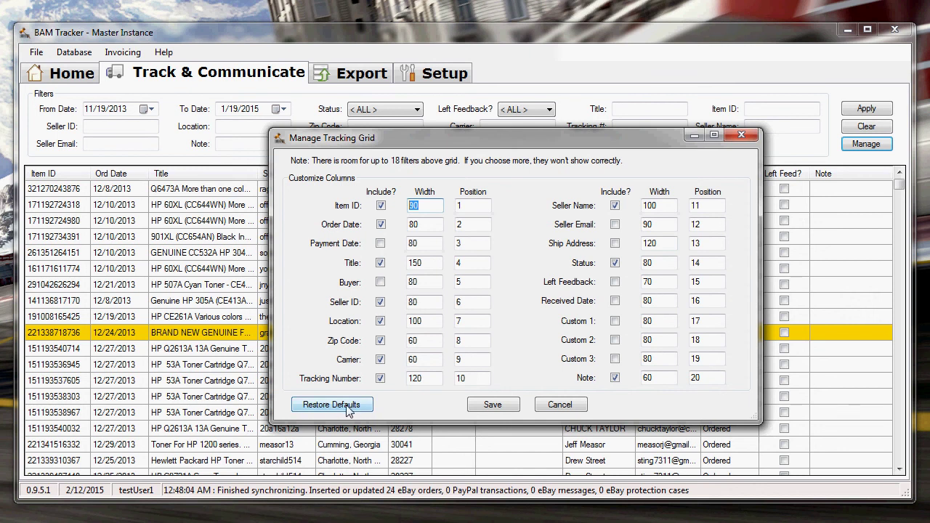
{"action": "left_click", "coordinate": [499, 408]}
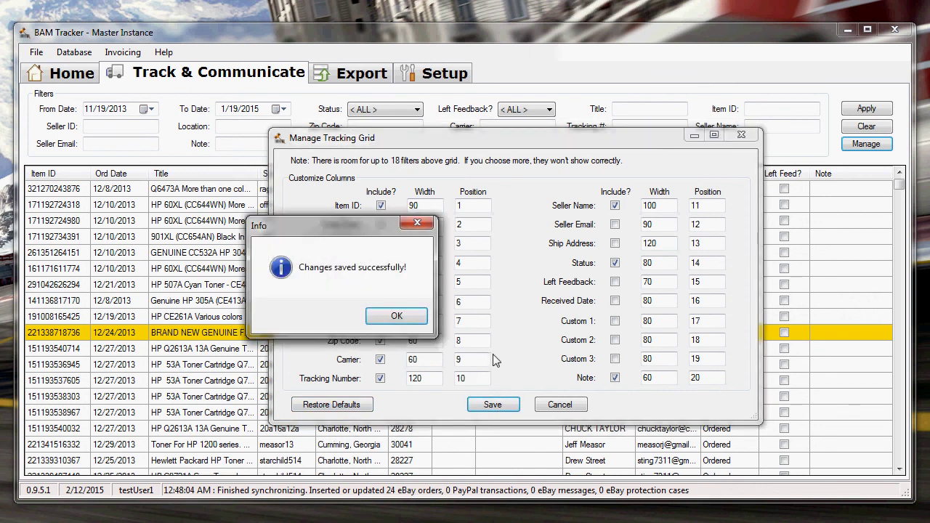
{"action": "left_click", "coordinate": [398, 319]}
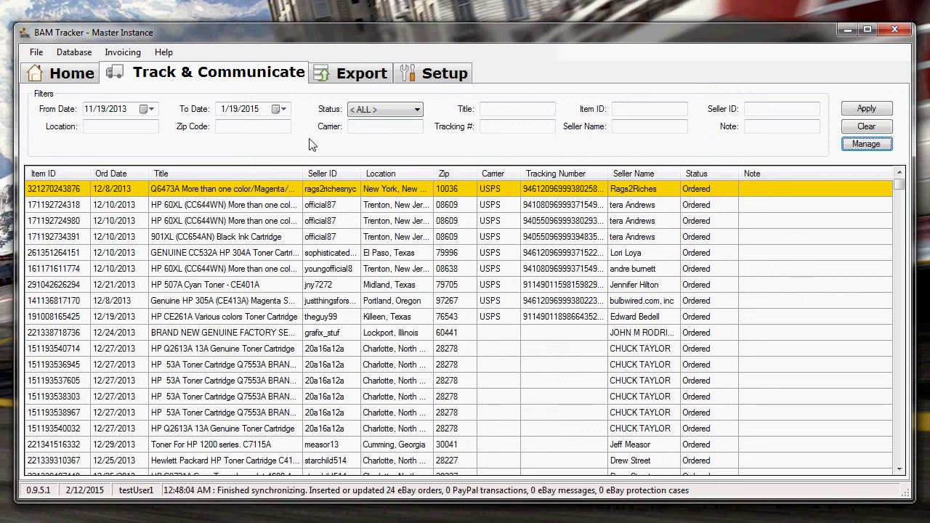
Filter the orders by tracking number 21900
{"action": "left_click", "coordinate": [375, 126]}
{"action": "left_click", "coordinate": [491, 108]}
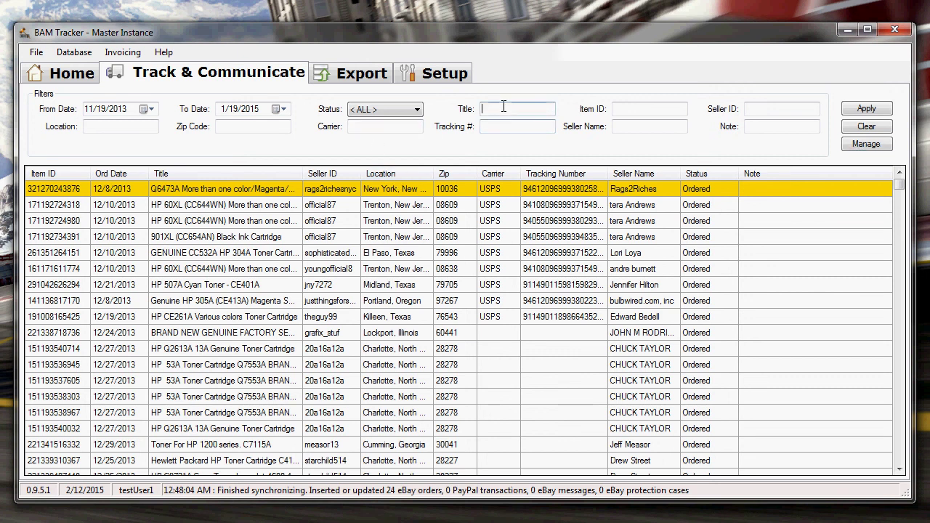
{"action": "left_click", "coordinate": [647, 109]}
{"action": "left_click", "coordinate": [645, 125]}
{"action": "key", "text": "shift+Tab"}
{"action": "type", "text": "2"}
{"action": "key", "text": "Return"}
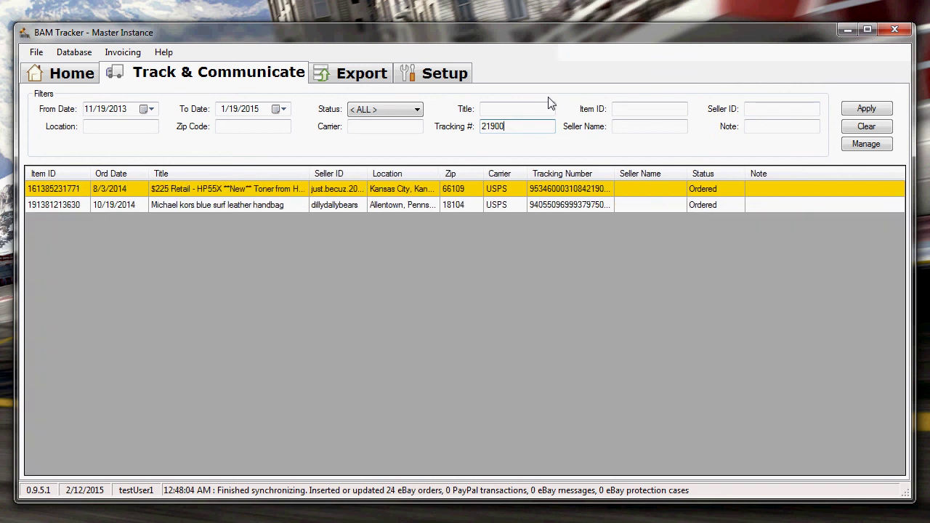
Mark the Michael Kors blue surf leather handbag order as received
{"action": "left_click", "coordinate": [552, 205]}
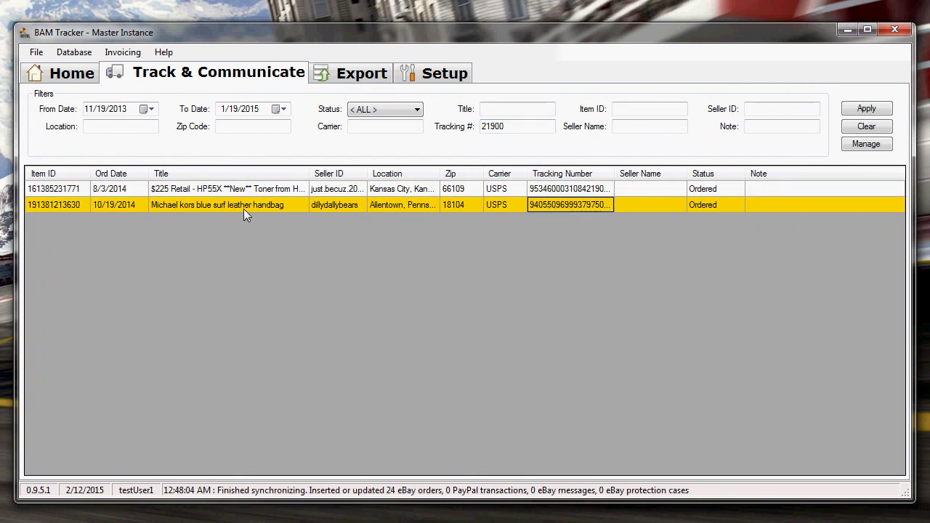
{"action": "right_click", "coordinate": [629, 206]}
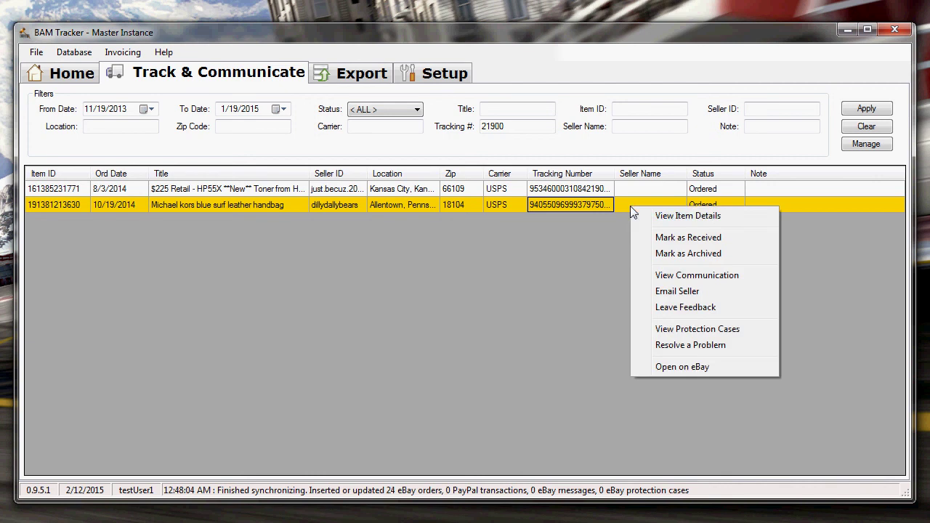
{"action": "left_click", "coordinate": [723, 240]}
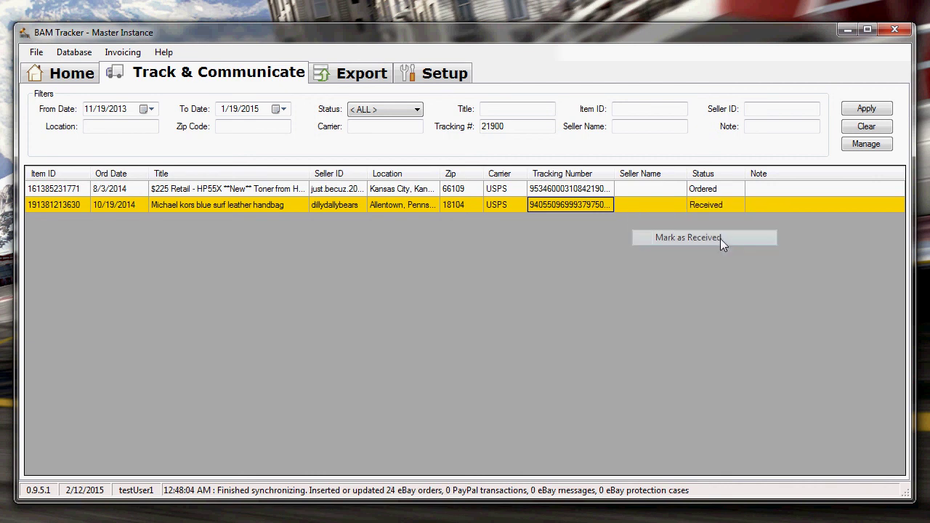
Open the blue handbag order's details and enter the note "Great Bag!"
{"action": "double_click", "coordinate": [636, 205]}
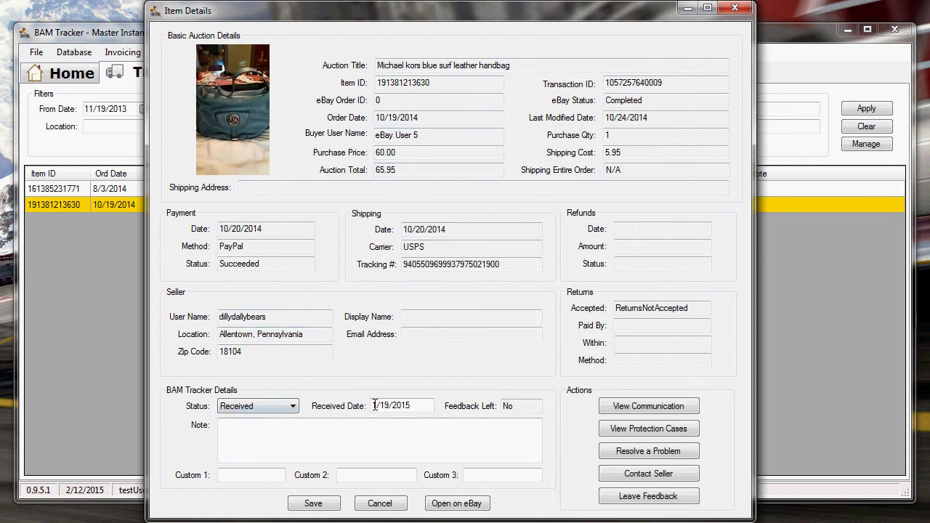
{"action": "left_click", "coordinate": [305, 432]}
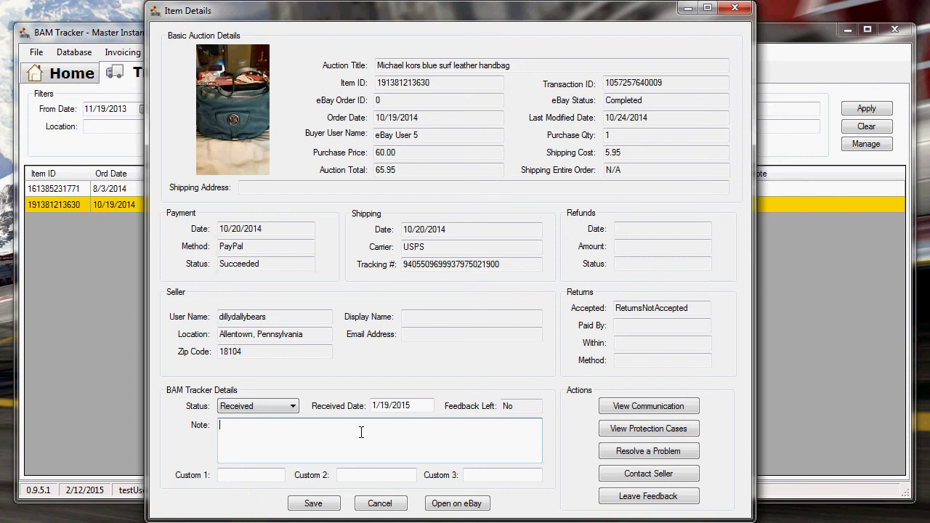
{"action": "type", "text": "Great BAg"}
{"action": "type", "text": "b"}
Set the handbag order's Custom 1 field to ITEM001, save it, and reopen the details to check the entry
{"action": "left_click", "coordinate": [253, 475]}
{"action": "left_click", "coordinate": [399, 478]}
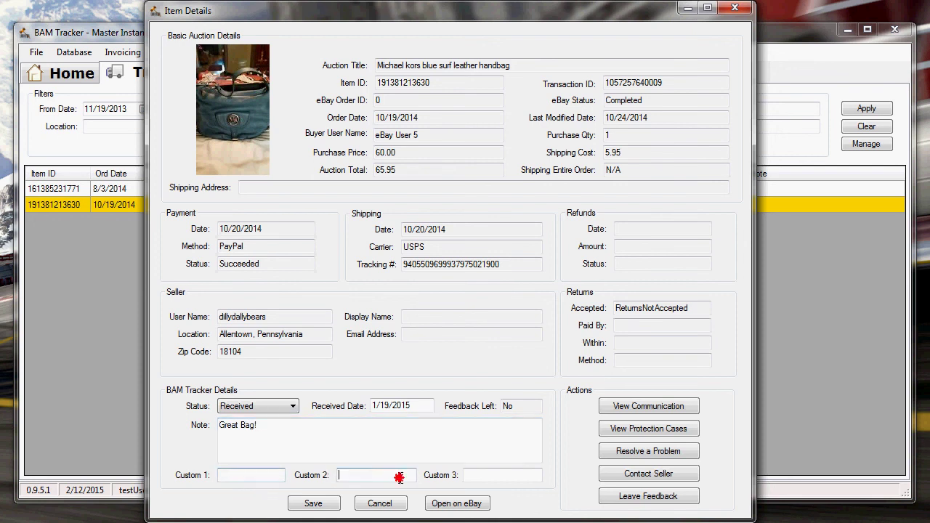
{"action": "left_click", "coordinate": [481, 475]}
{"action": "left_click", "coordinate": [265, 475]}
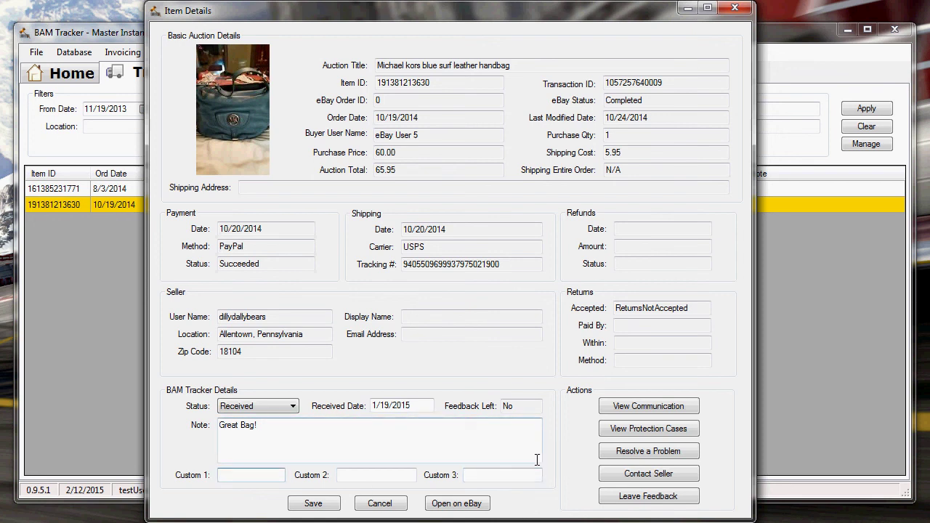
{"action": "type", "text": "ITEM001"}
{"action": "left_click", "coordinate": [312, 503]}
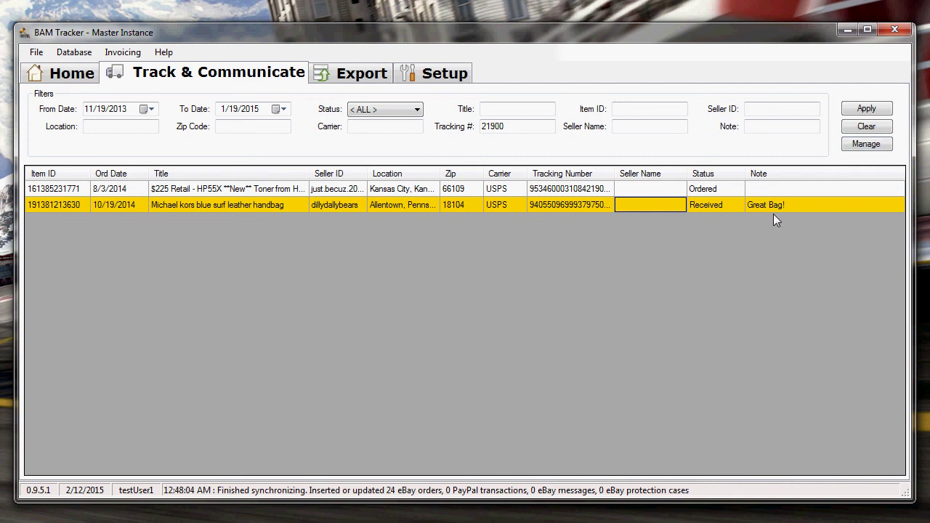
{"action": "double_click", "coordinate": [774, 211]}
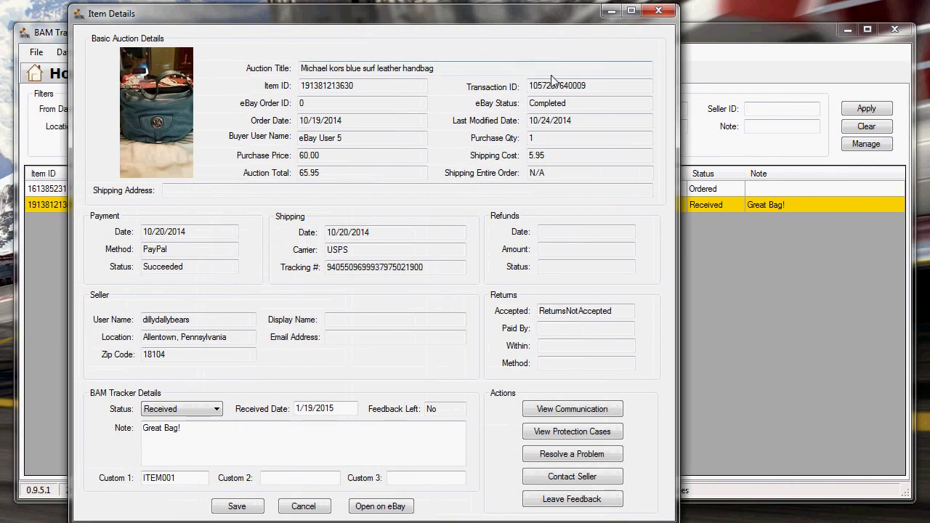
{"action": "left_click", "coordinate": [658, 11]}
Add the Custom 1 column to the tracking grid and save the layout
{"action": "left_click", "coordinate": [866, 143]}
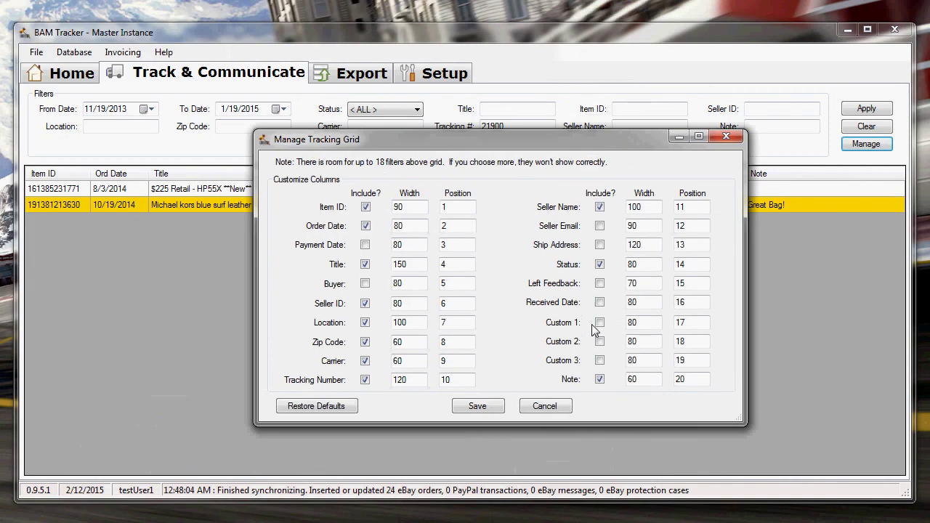
{"action": "left_click", "coordinate": [599, 322]}
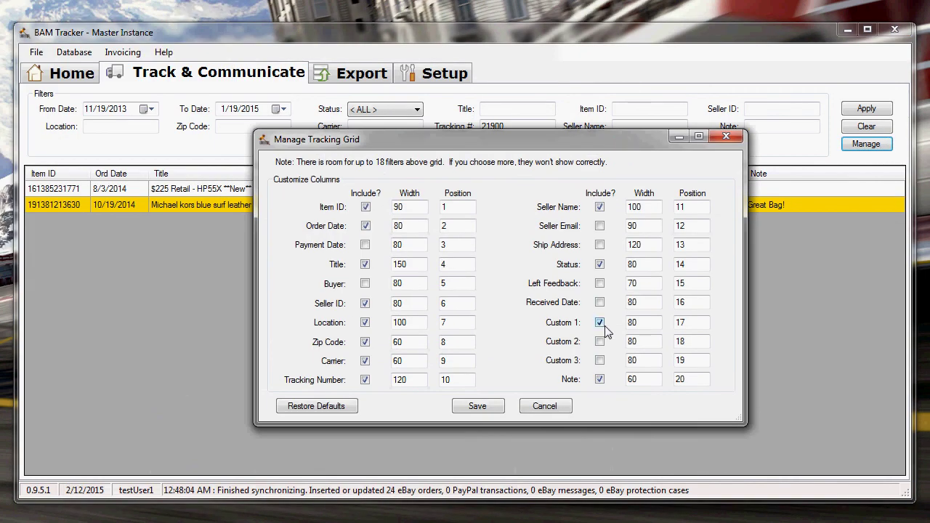
{"action": "left_click", "coordinate": [497, 412]}
{"action": "left_click", "coordinate": [414, 314]}
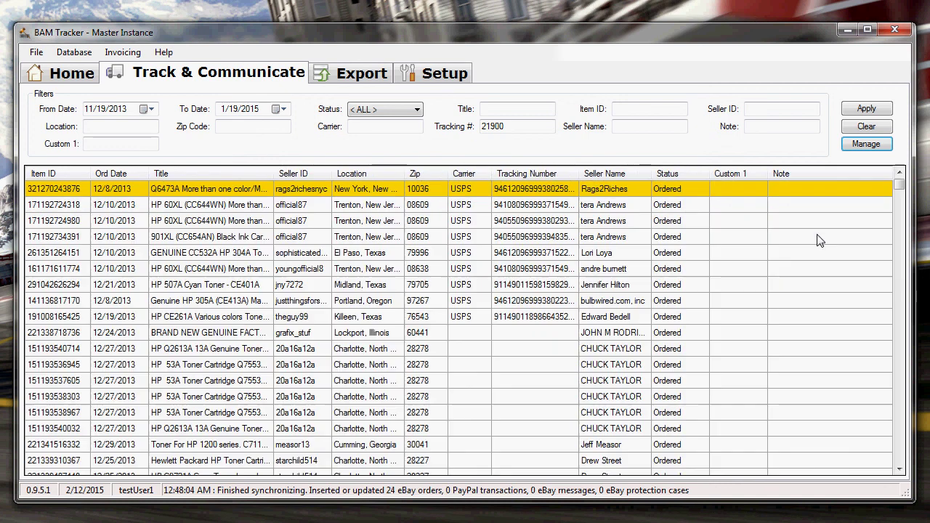
Reapply the 21900 tracking number filter and select the blue handbag order
{"action": "left_click", "coordinate": [537, 126]}
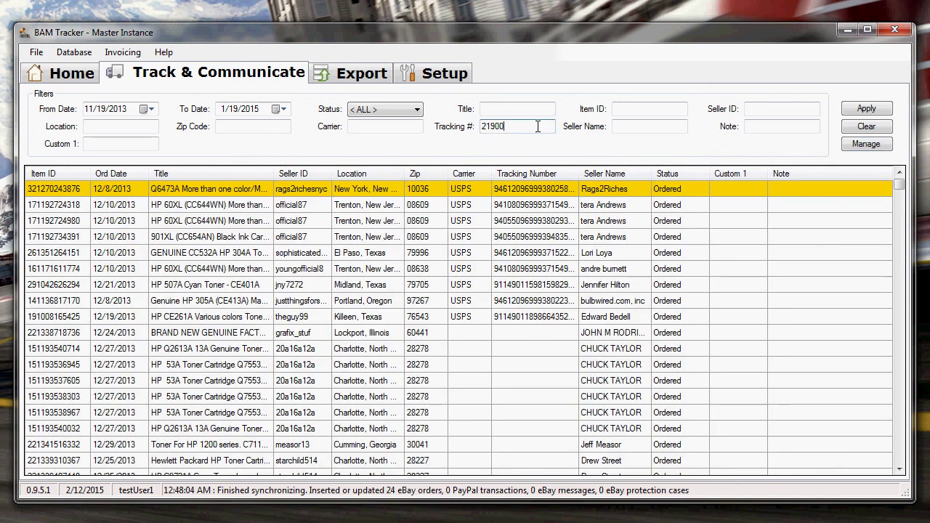
{"action": "key", "text": "Return"}
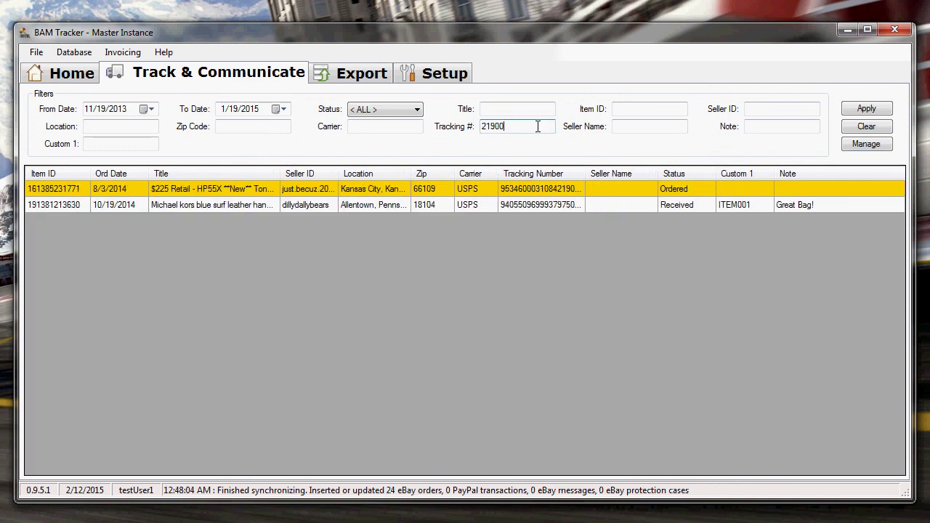
{"action": "left_click", "coordinate": [735, 207]}
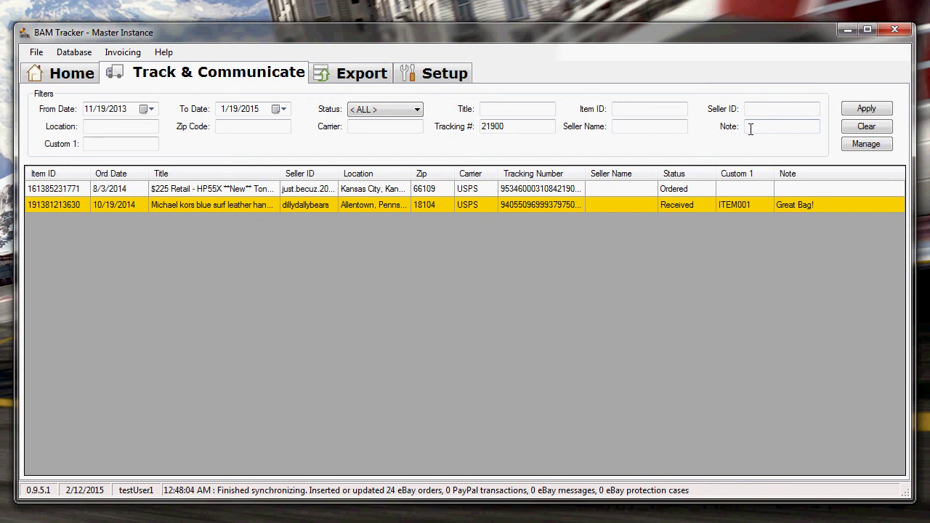
Filter the orders by the Custom 1 value item0
{"action": "left_click", "coordinate": [118, 144]}
{"action": "type", "text": "ITEM"}
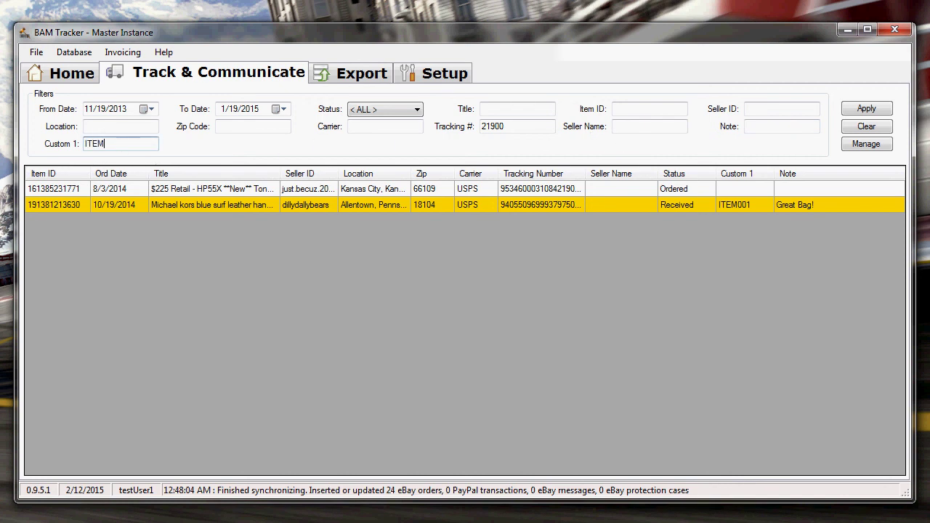
{"action": "key", "text": "BackSpace"}
{"action": "key", "text": "BackSpace"}
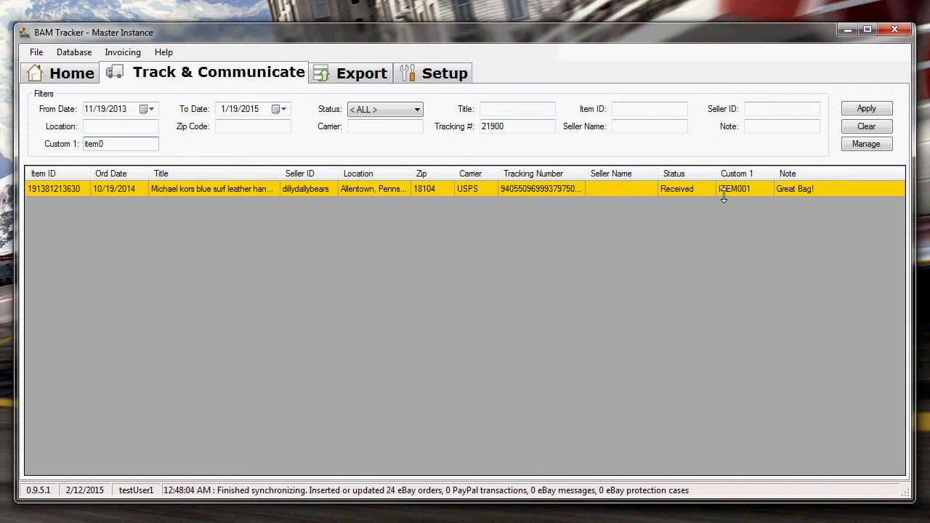
Clear all filters and apply the change to list every order in the date range
{"action": "left_click_drag", "start_coordinate": [139, 146], "coordinate": [27, 139]}
{"action": "key", "text": "BackSpace"}
{"action": "left_click", "coordinate": [872, 128]}
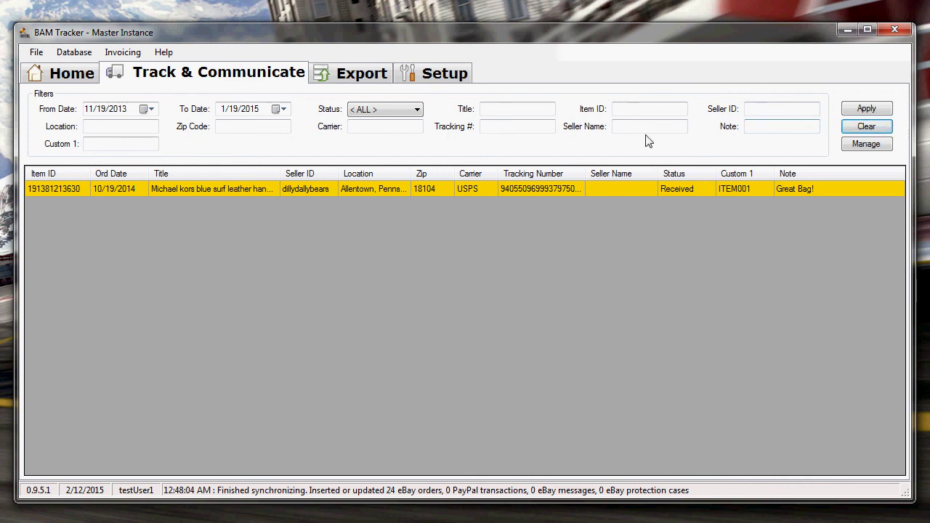
{"action": "left_click", "coordinate": [865, 108]}
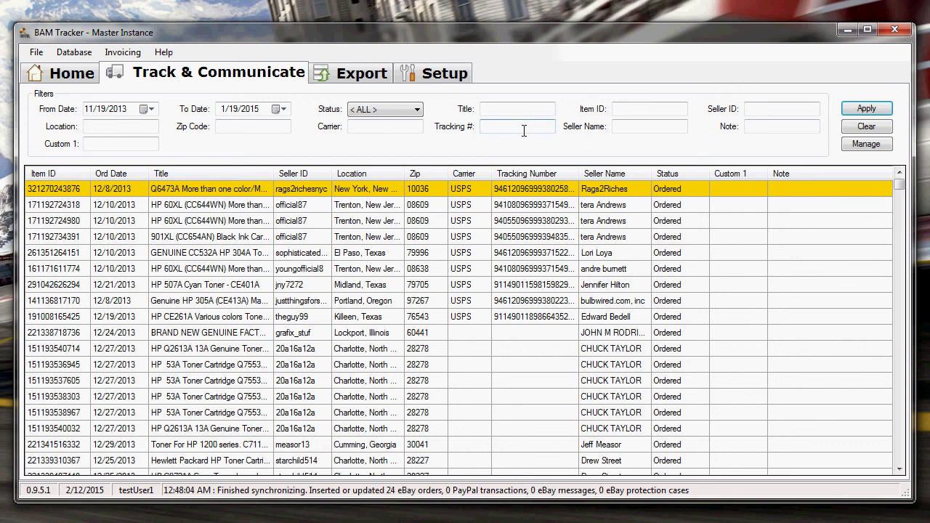
Filter the orders by the seller location wendell
{"action": "left_click", "coordinate": [124, 137]}
{"action": "type", "text": "endell"}
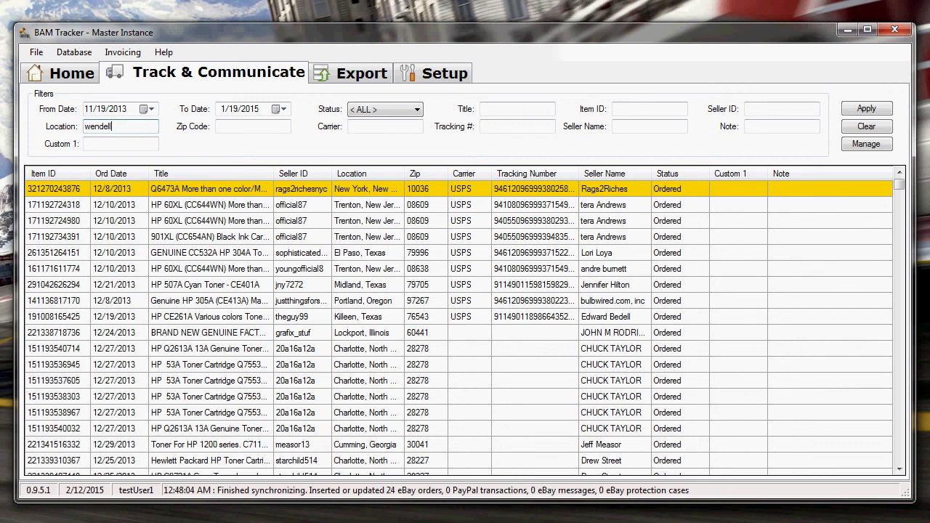
{"action": "key", "text": "Return"}
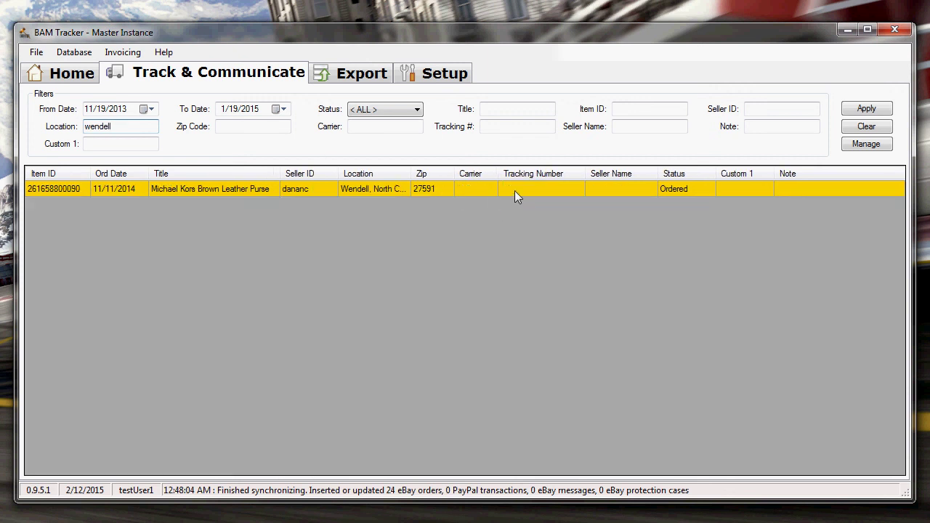
Set the Michael Kors Brown Leather Purse order's status to Received, add the note "Found it!", and save it
{"action": "double_click", "coordinate": [436, 188]}
{"action": "left_click_drag", "start_coordinate": [504, 27], "coordinate": [547, 18]}
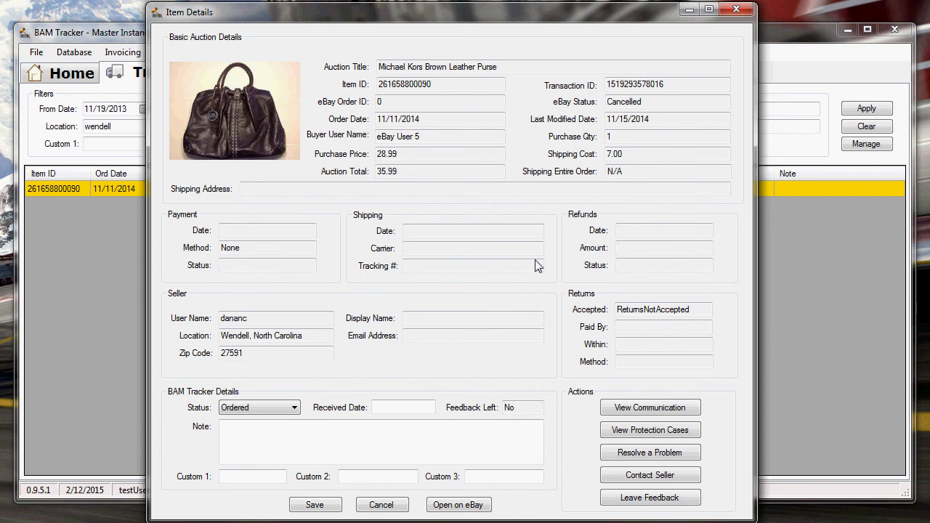
{"action": "left_click", "coordinate": [278, 407]}
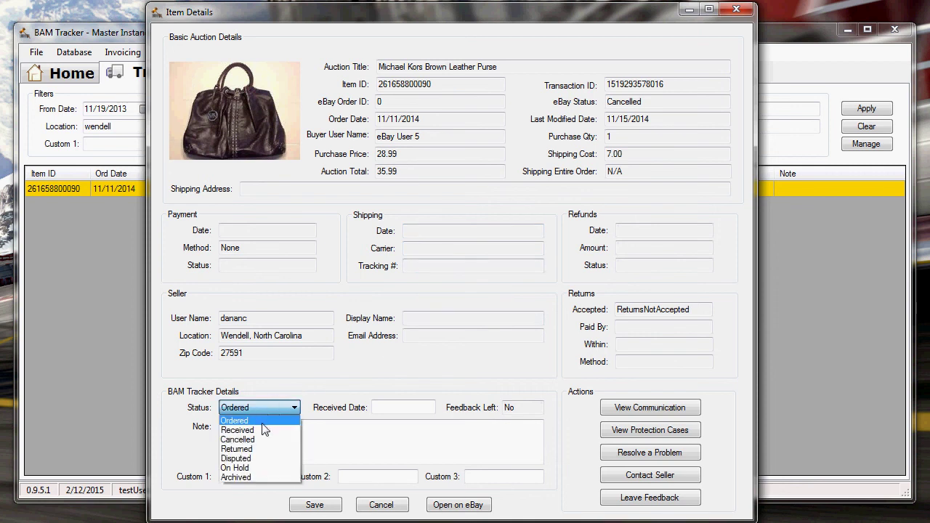
{"action": "left_click", "coordinate": [264, 430]}
{"action": "left_click", "coordinate": [415, 407]}
{"action": "left_click", "coordinate": [406, 432]}
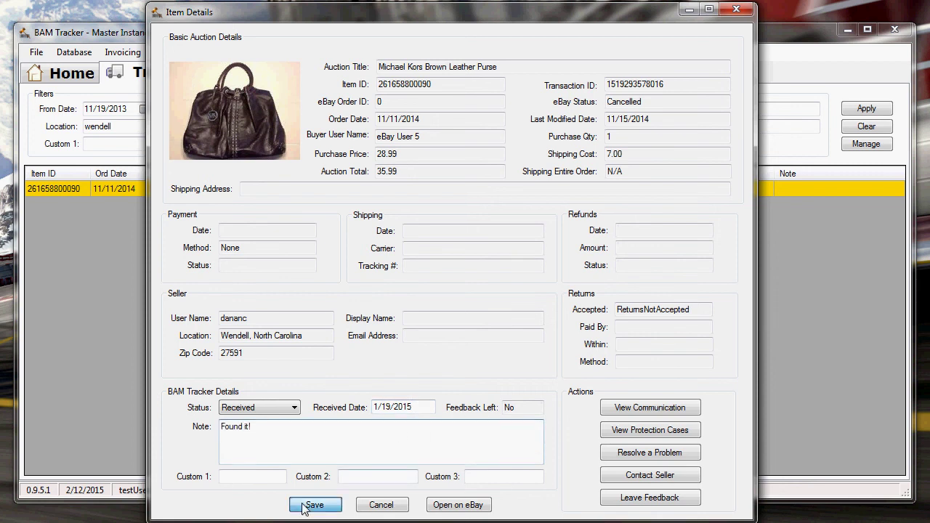
{"action": "left_click", "coordinate": [309, 504]}
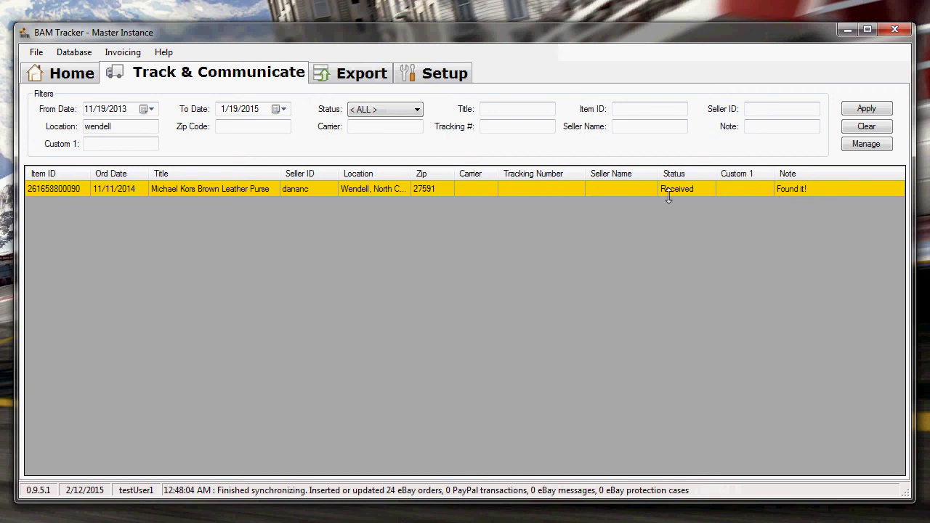
Open the feedback form for the Michael Kors Brown Leather Purse order, check the available feedback templates, and close it without submitting
{"action": "right_click", "coordinate": [635, 189]}
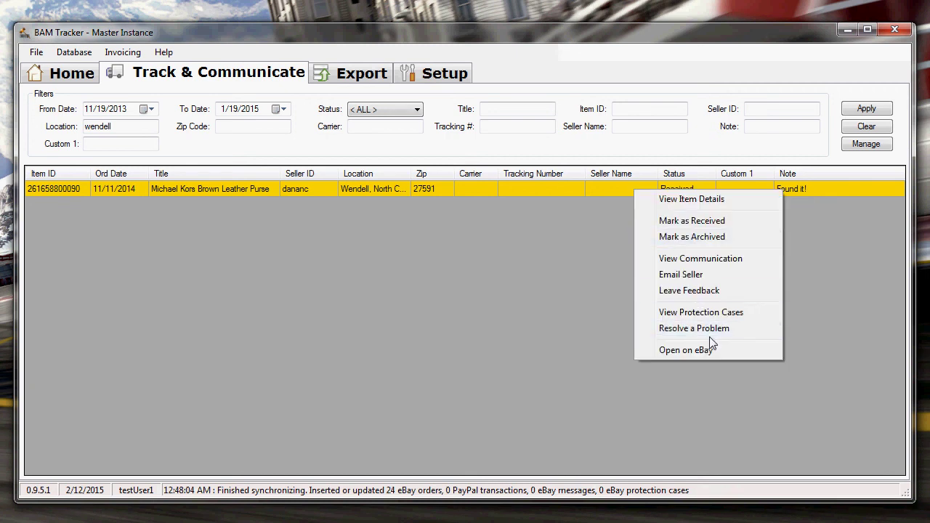
{"action": "left_click", "coordinate": [707, 292]}
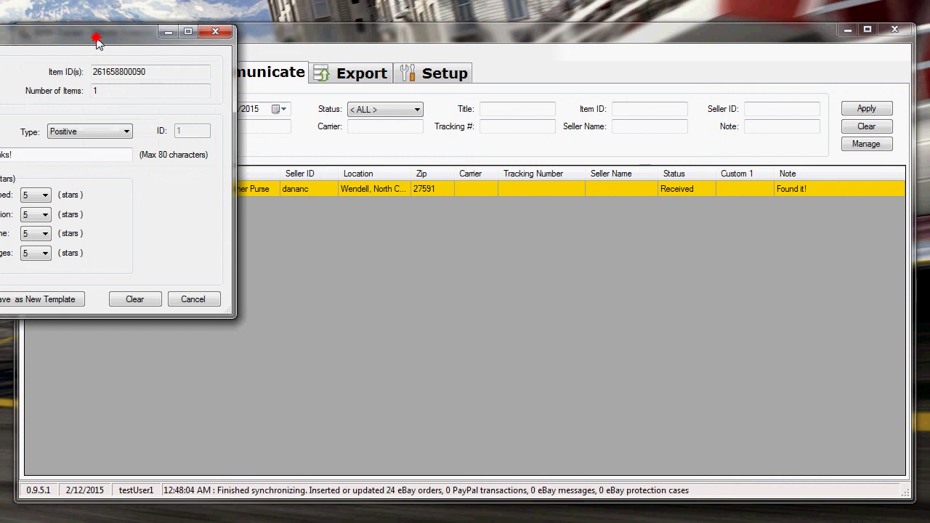
{"action": "left_click_drag", "start_coordinate": [100, 37], "coordinate": [506, 93]}
{"action": "left_click", "coordinate": [400, 127]}
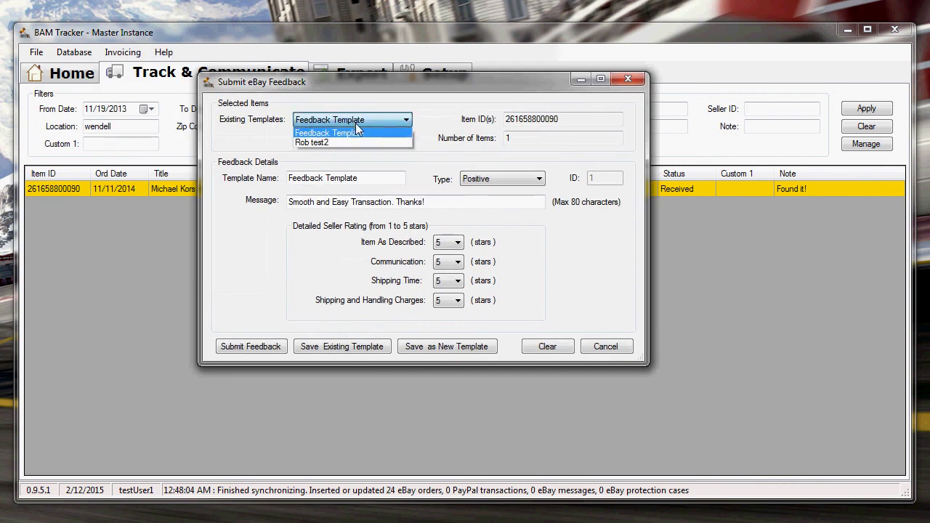
{"action": "left_click", "coordinate": [355, 125]}
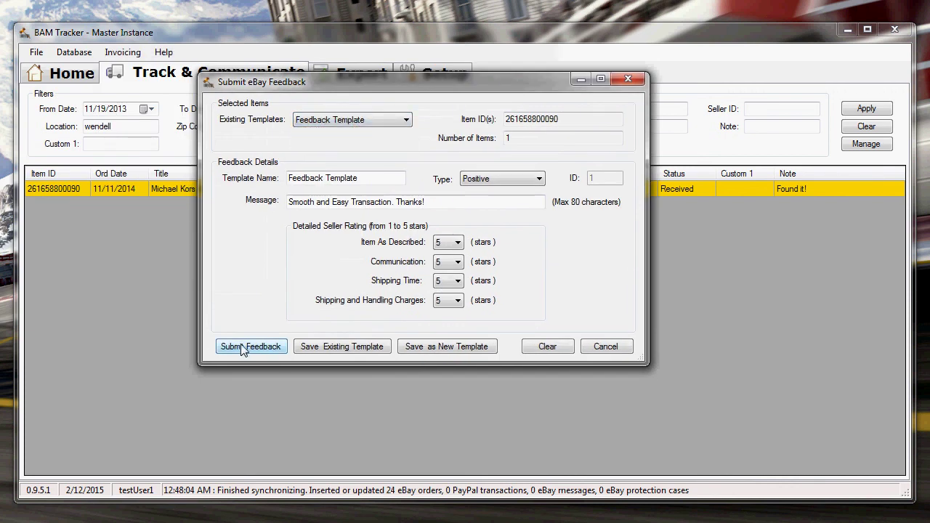
{"action": "left_click", "coordinate": [620, 349]}
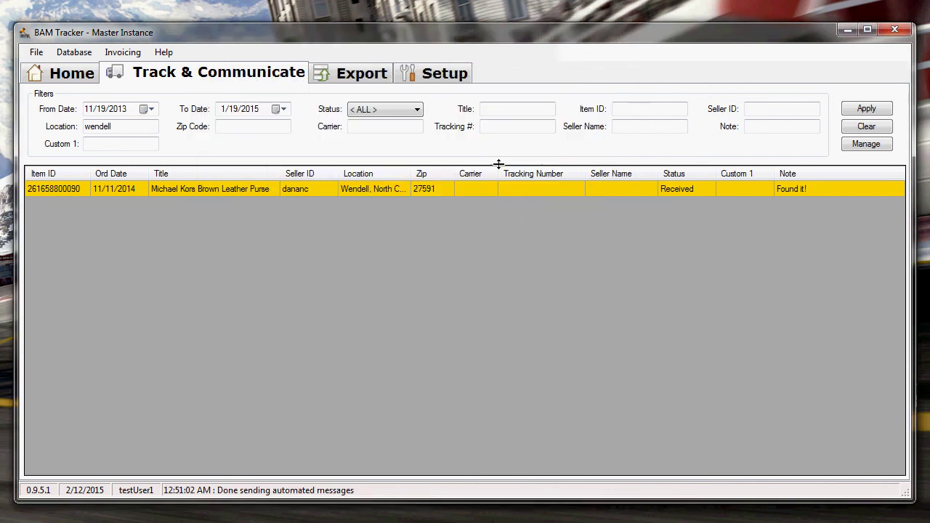
Check the feedback options in the Setup area, and review the purse order's feedback form again without submitting it
{"action": "left_click", "coordinate": [456, 74]}
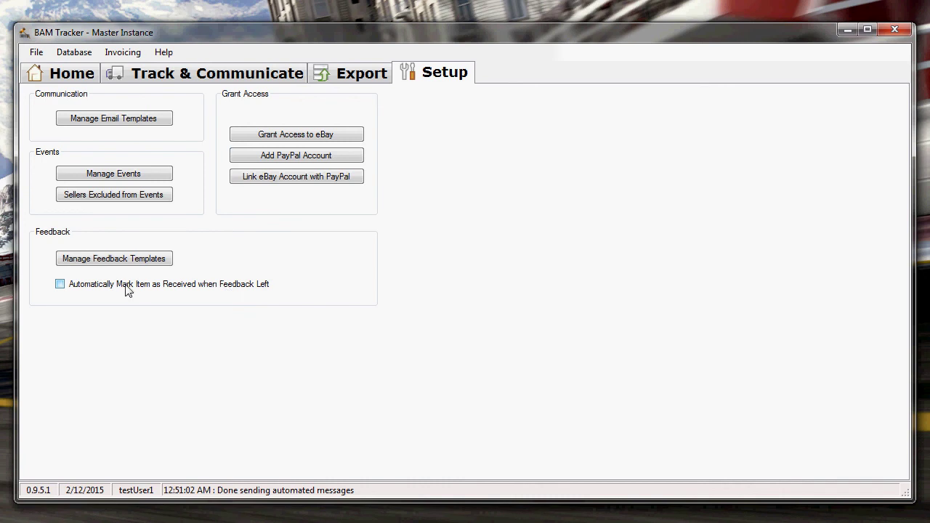
{"action": "left_click", "coordinate": [242, 78]}
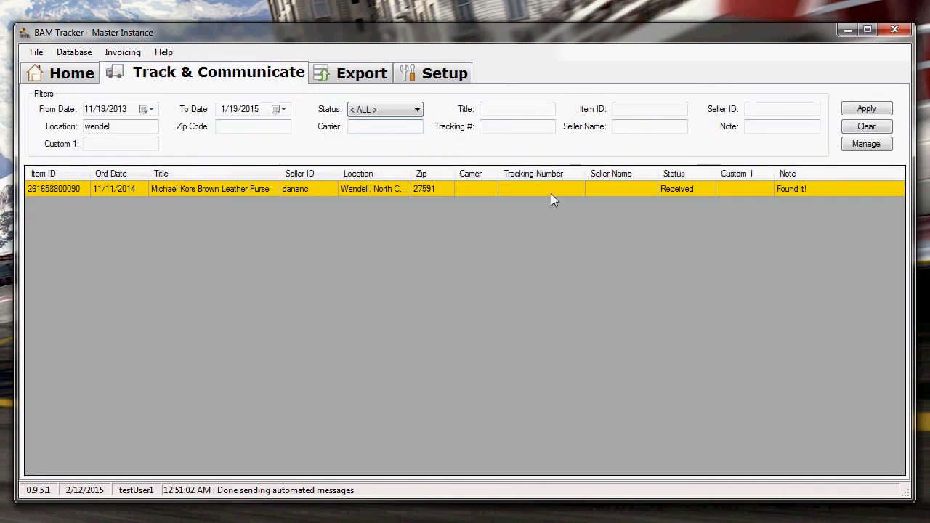
{"action": "right_click", "coordinate": [687, 190]}
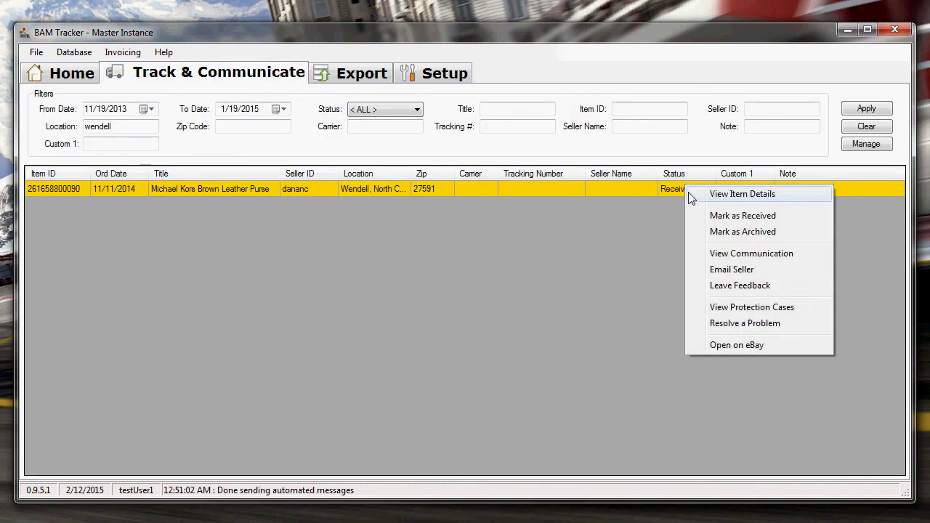
{"action": "left_click", "coordinate": [756, 285]}
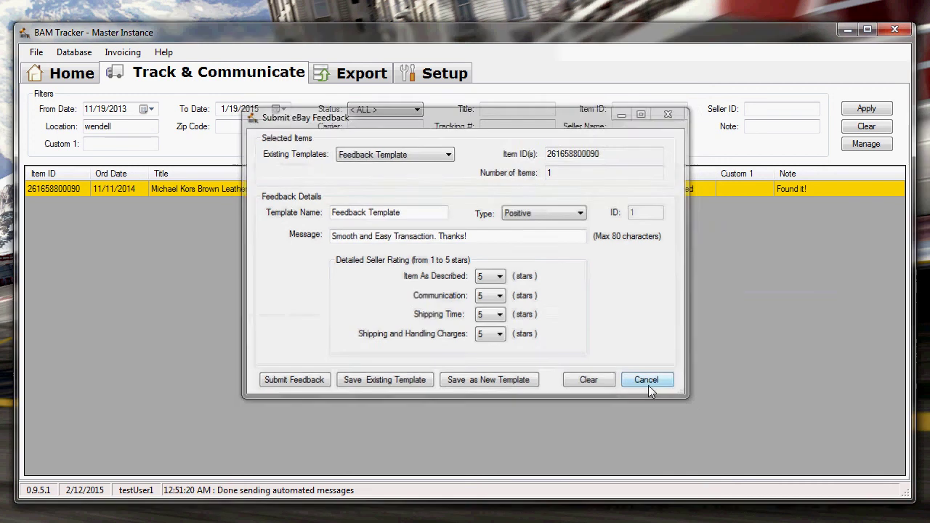
{"action": "left_click", "coordinate": [648, 381]}
Clear the location filter to list every order, and find the disputed michael kors handbag order dated 10/8/2014
{"action": "left_click", "coordinate": [868, 127]}
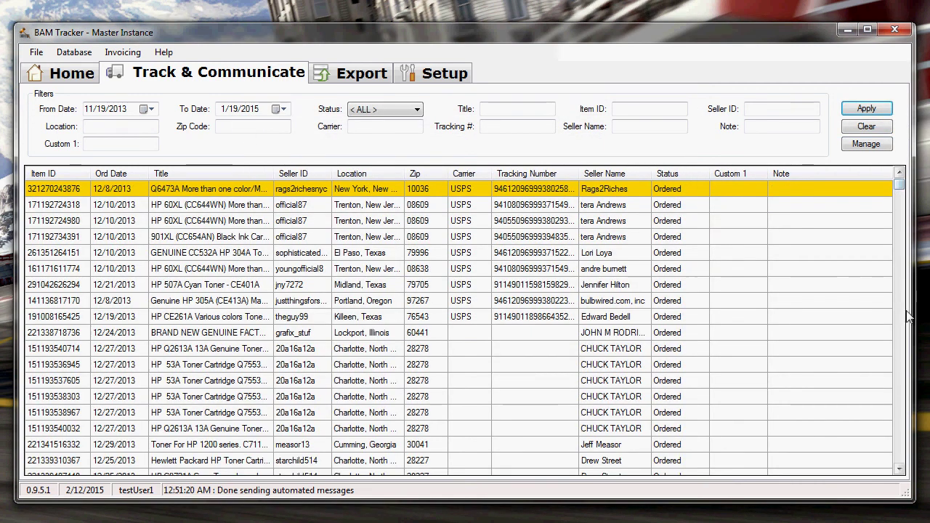
{"action": "left_click_drag", "start_coordinate": [900, 182], "coordinate": [899, 462]}
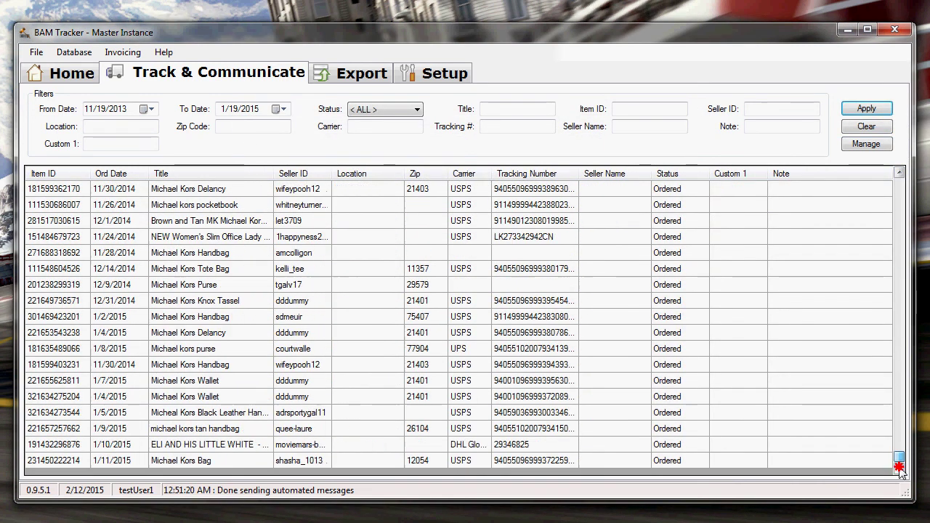
{"action": "left_click", "coordinate": [899, 253]}
{"action": "left_click", "coordinate": [899, 253]}
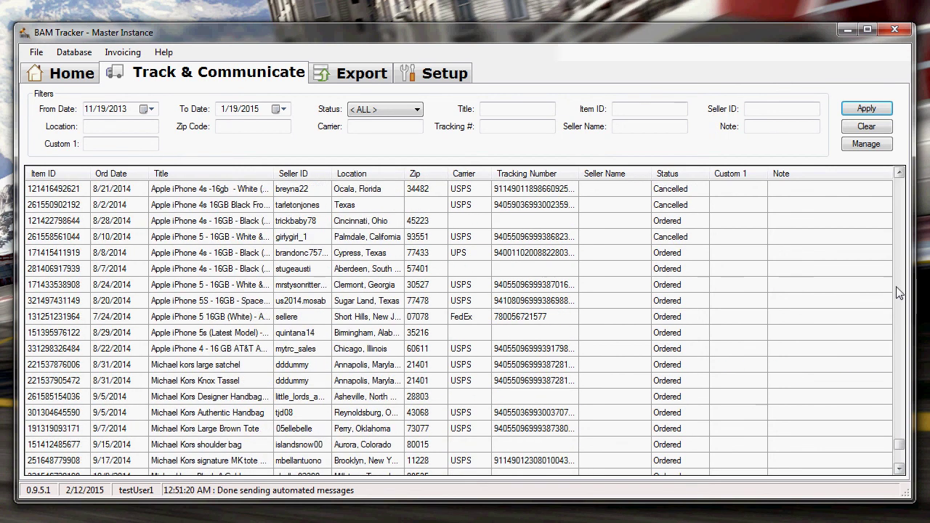
{"action": "left_click", "coordinate": [904, 461]}
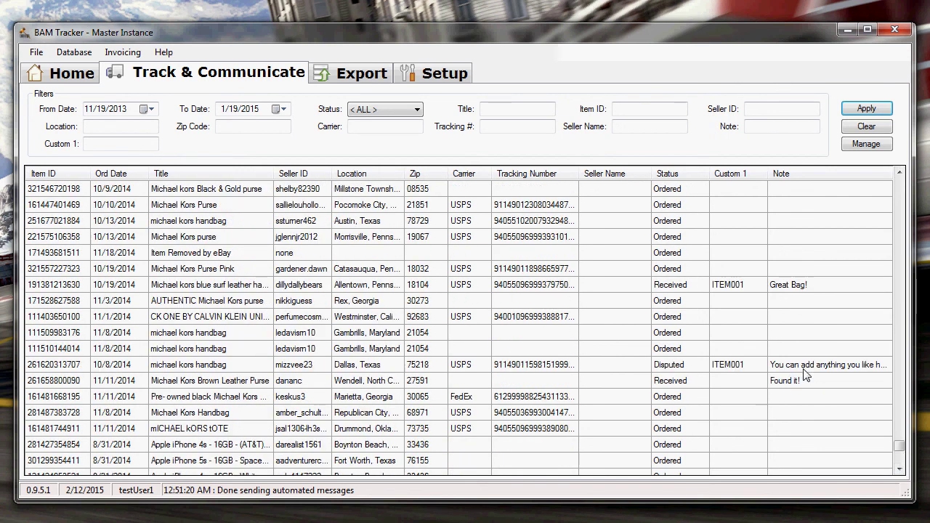
View the disputed michael kors handbag order's item details and its eBay protection cases
{"action": "double_click", "coordinate": [612, 364]}
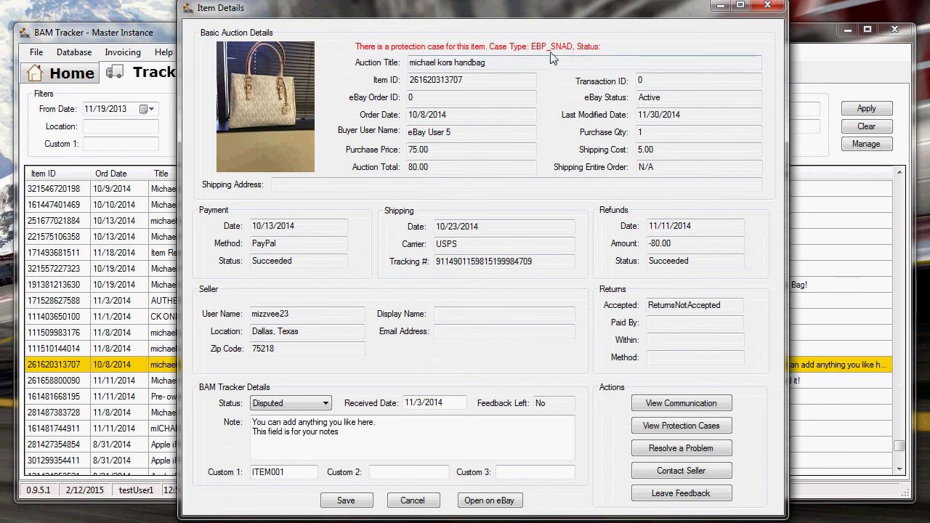
{"action": "left_click", "coordinate": [688, 430]}
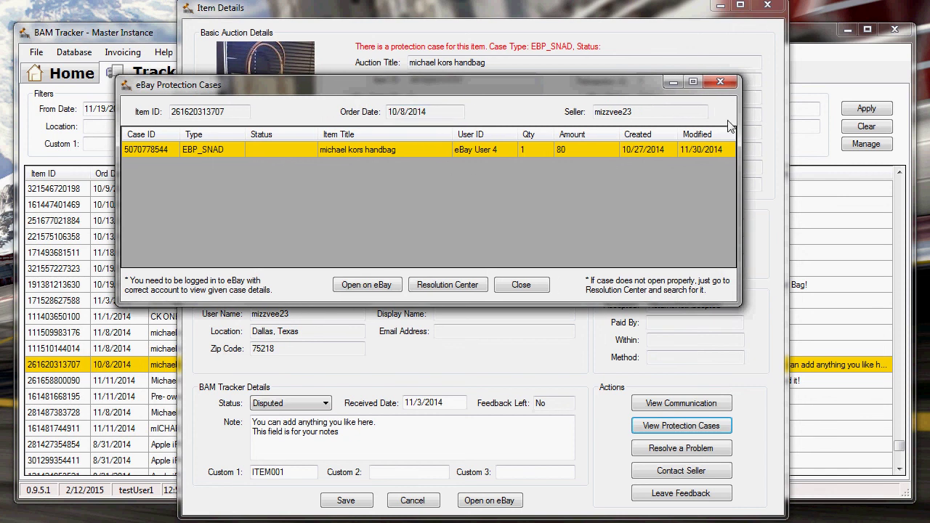
{"action": "left_click", "coordinate": [720, 83]}
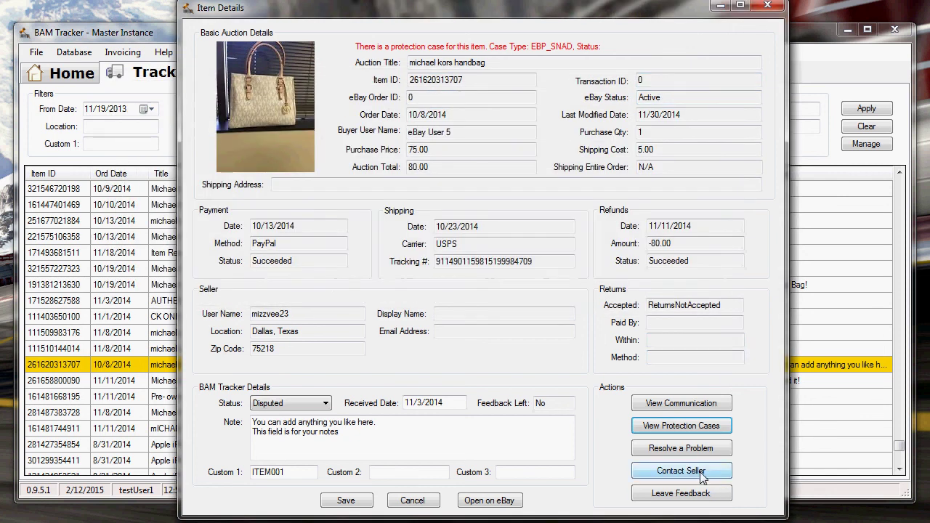
Review the eBay messages about the disputed handbag order, and close its item details
{"action": "left_click", "coordinate": [697, 404]}
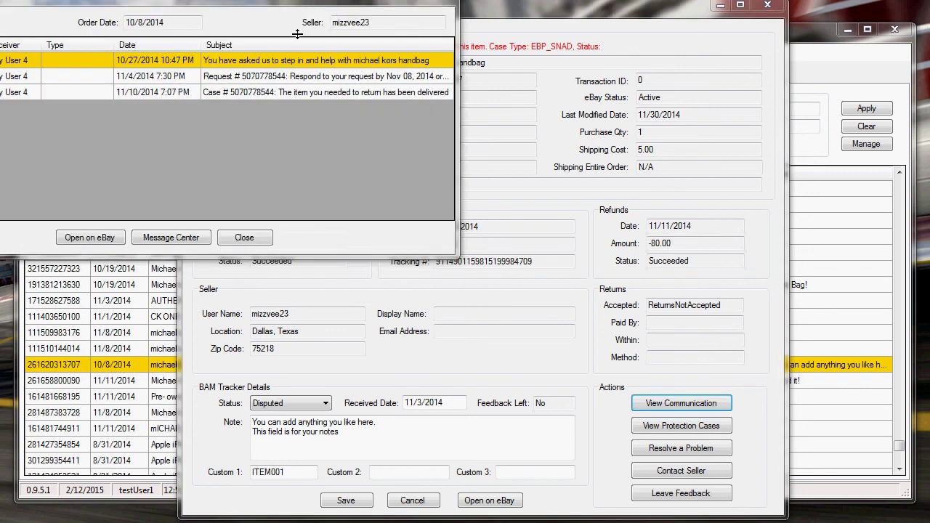
{"action": "left_click_drag", "start_coordinate": [267, 2], "coordinate": [517, 113]}
{"action": "left_click", "coordinate": [479, 191]}
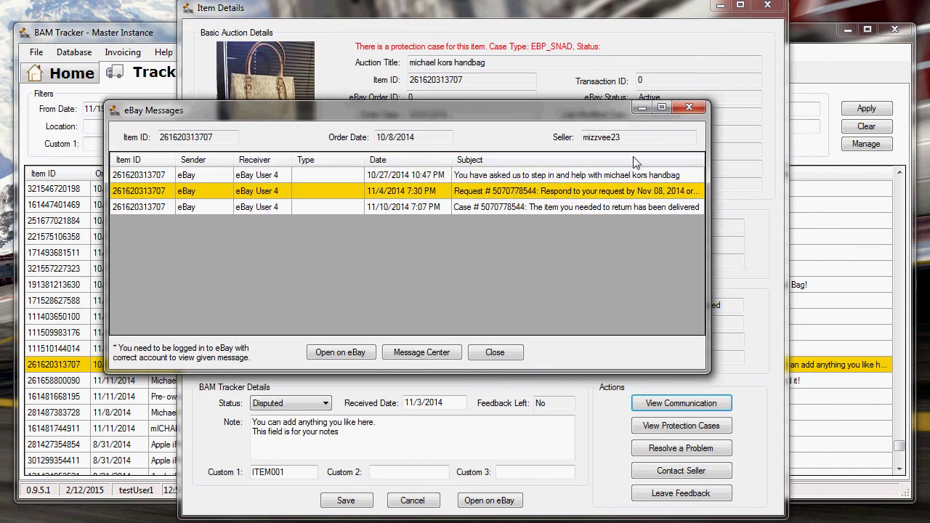
{"action": "left_click", "coordinate": [689, 108]}
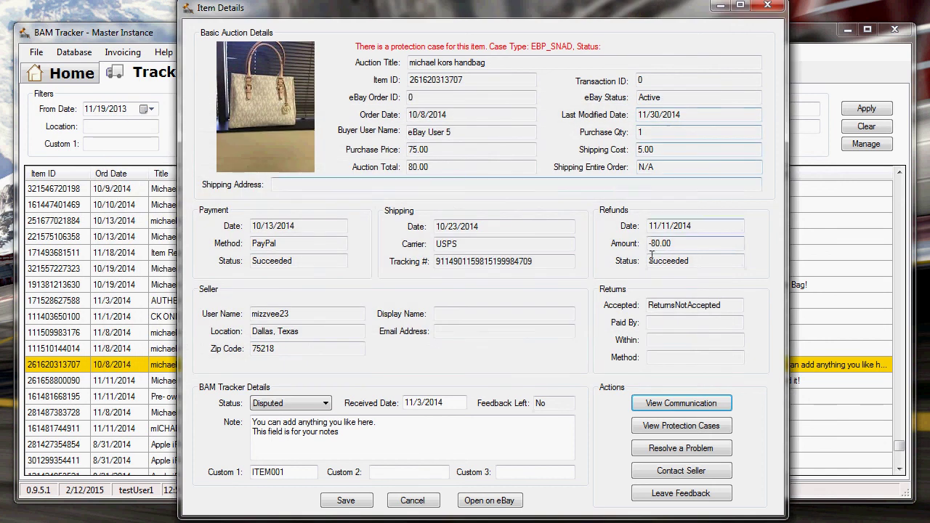
{"action": "left_click", "coordinate": [768, 8]}
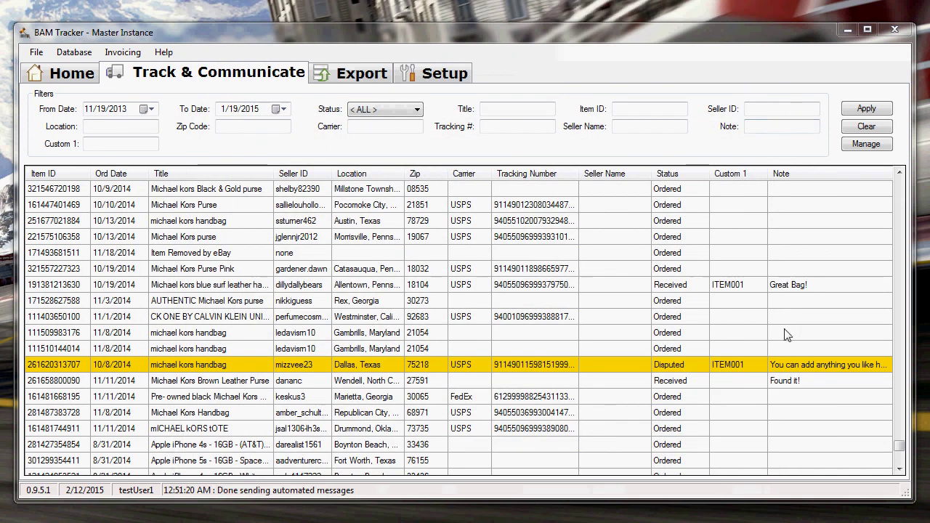
Set the status of the upper michael kors handbag order from Gambrills, Maryland to Cancelled and save it
{"action": "left_click", "coordinate": [539, 333]}
{"action": "right_click", "coordinate": [545, 329]}
{"action": "left_click", "coordinate": [578, 337]}
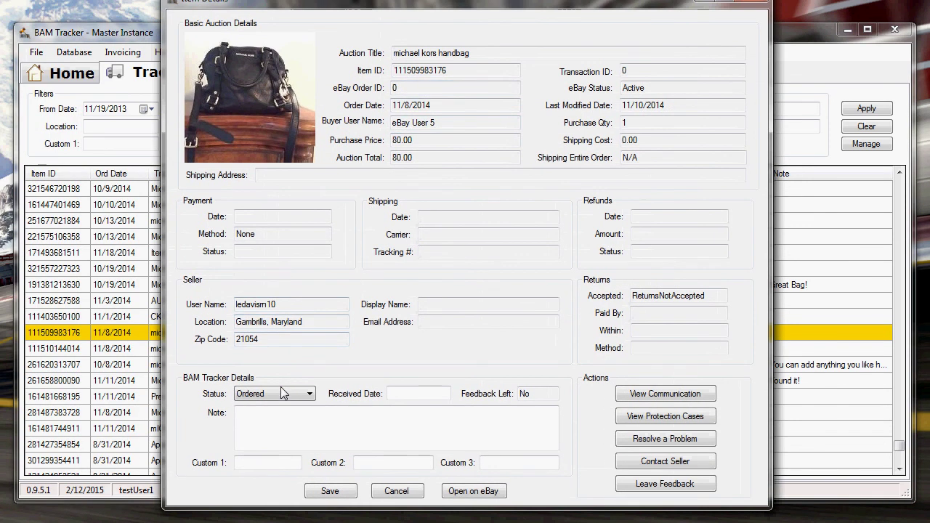
{"action": "left_click", "coordinate": [282, 393]}
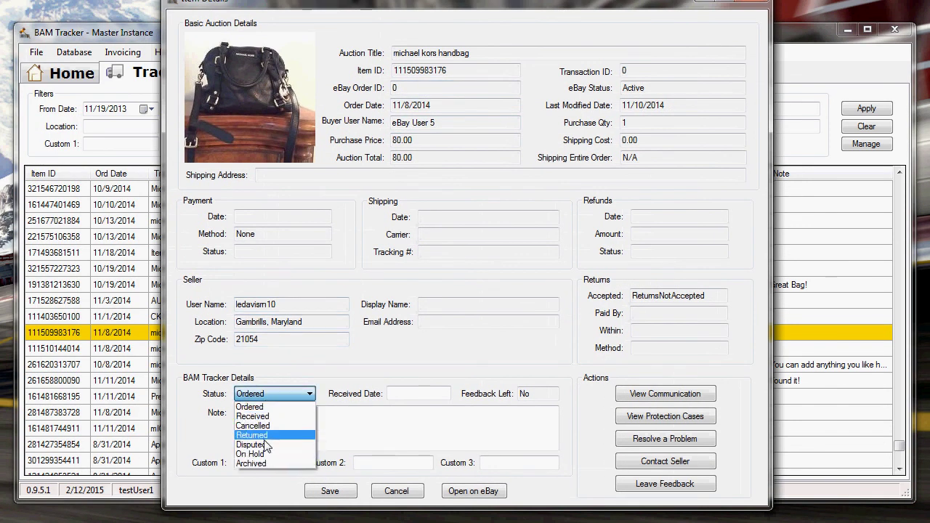
{"action": "left_click", "coordinate": [268, 426]}
{"action": "left_click", "coordinate": [336, 494]}
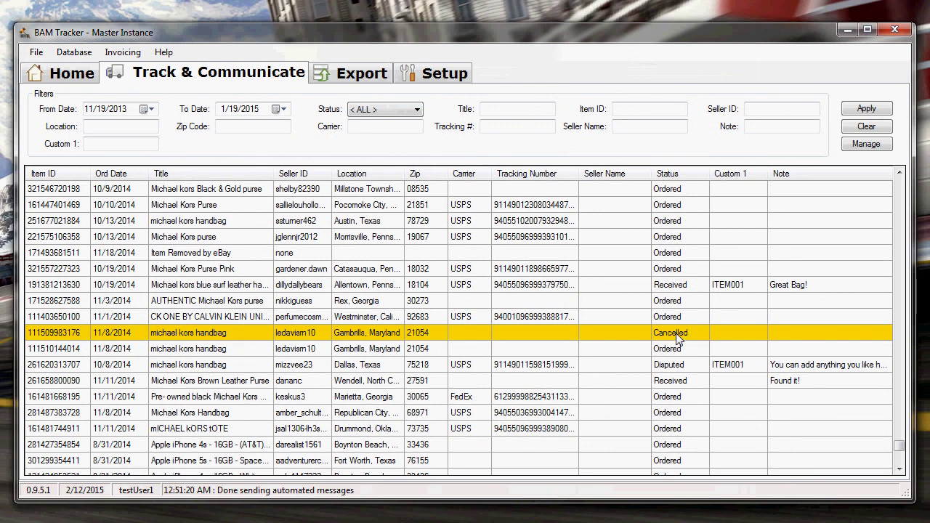
Filter the orders by the status Received
{"action": "left_click", "coordinate": [675, 265]}
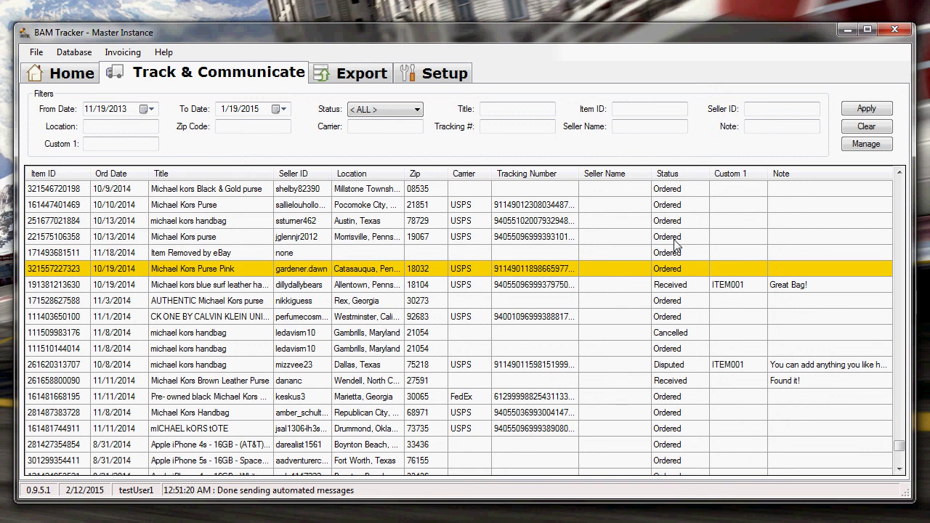
{"action": "left_click_drag", "start_coordinate": [674, 242], "coordinate": [673, 207]}
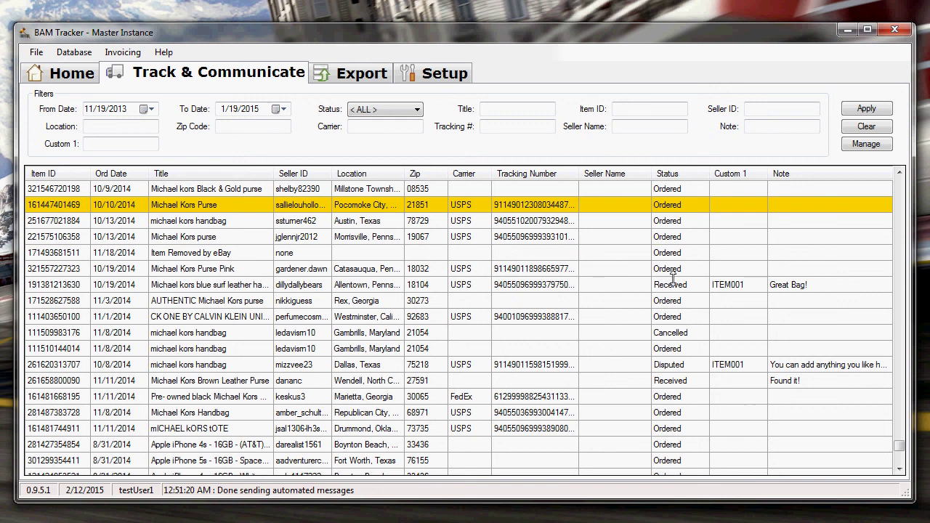
{"action": "left_click", "coordinate": [371, 107]}
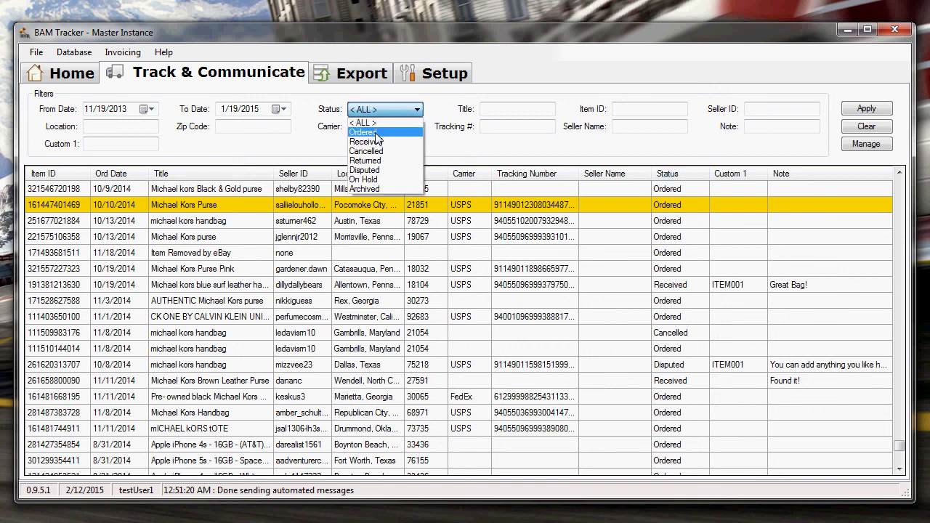
{"action": "left_click", "coordinate": [380, 143]}
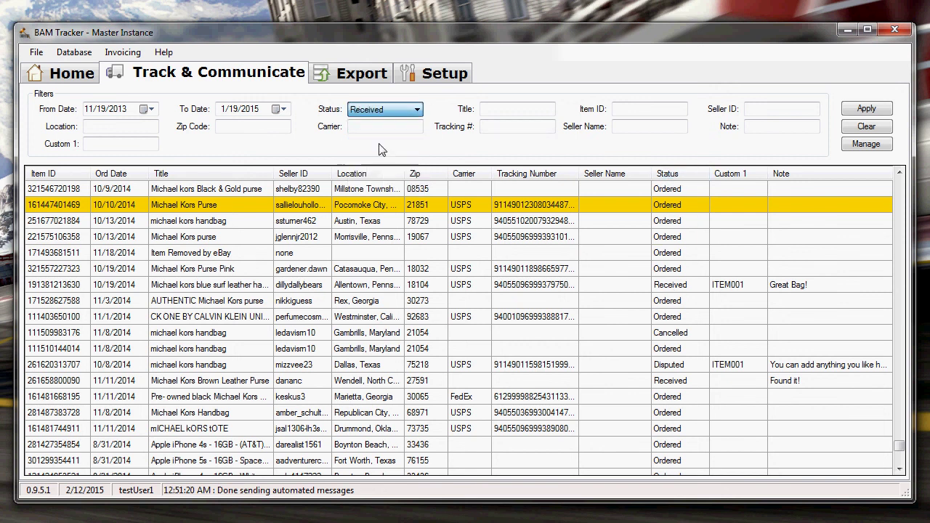
{"action": "left_click", "coordinate": [866, 108]}
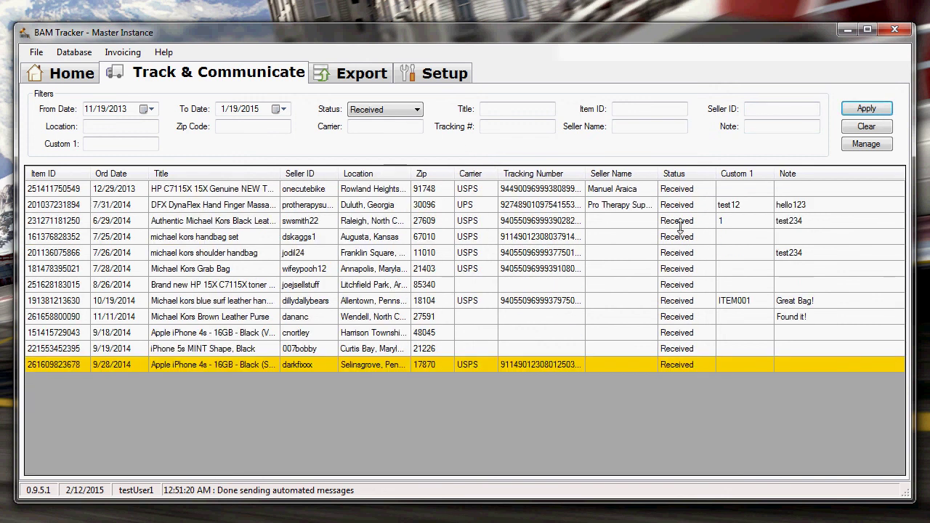
Change the status filter to Ordered and apply it to the order list
{"action": "left_click", "coordinate": [417, 109]}
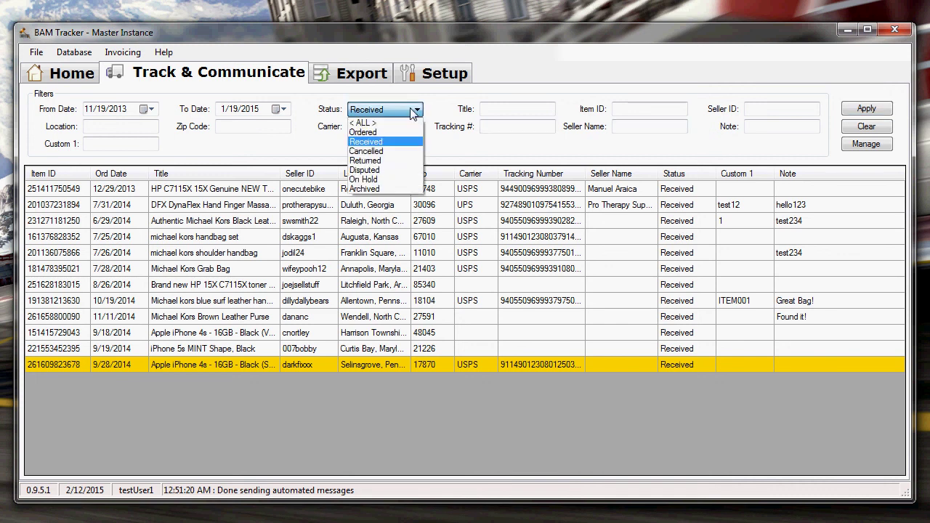
{"action": "left_click", "coordinate": [395, 133]}
{"action": "left_click", "coordinate": [872, 110]}
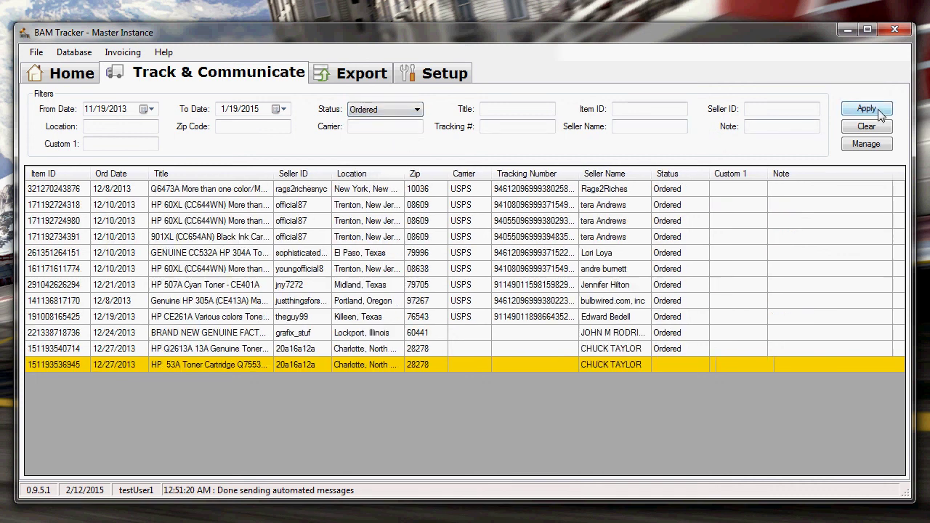
{"action": "left_click_drag", "start_coordinate": [901, 187], "coordinate": [901, 208]}
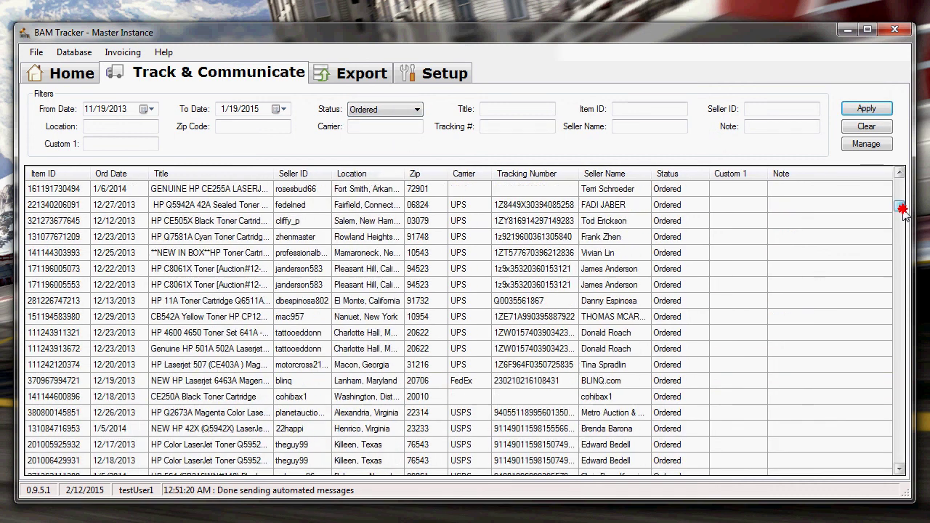
{"action": "left_click", "coordinate": [641, 272]}
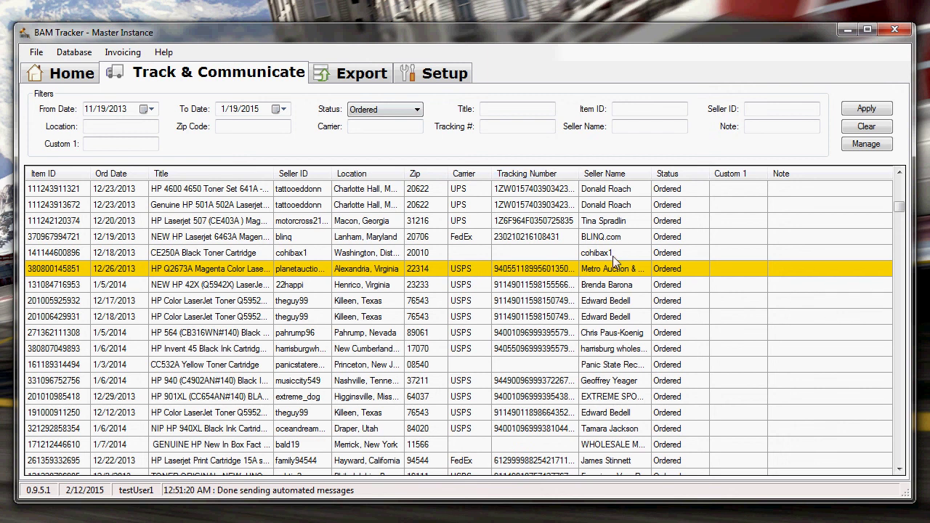
{"action": "left_click", "coordinate": [617, 300], "text": "shift"}
{"action": "right_click", "coordinate": [615, 287]}
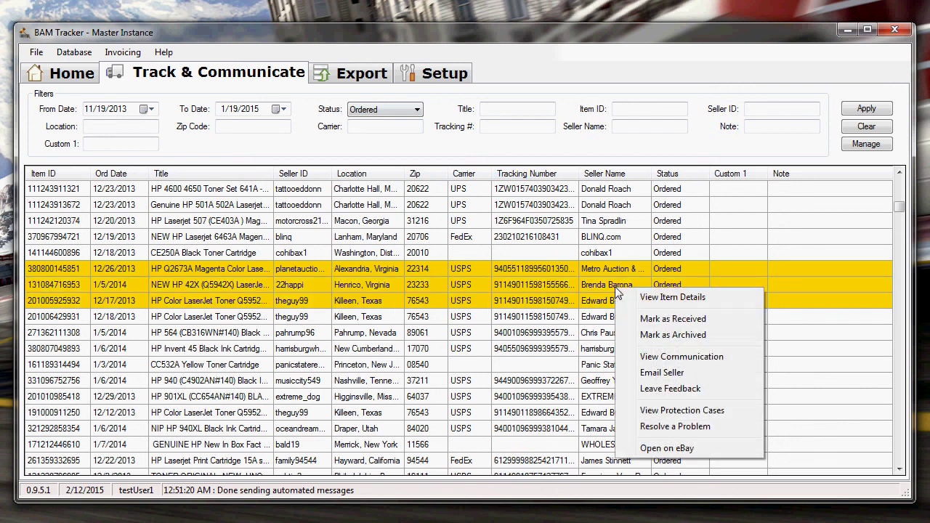
{"action": "left_click", "coordinate": [626, 373]}
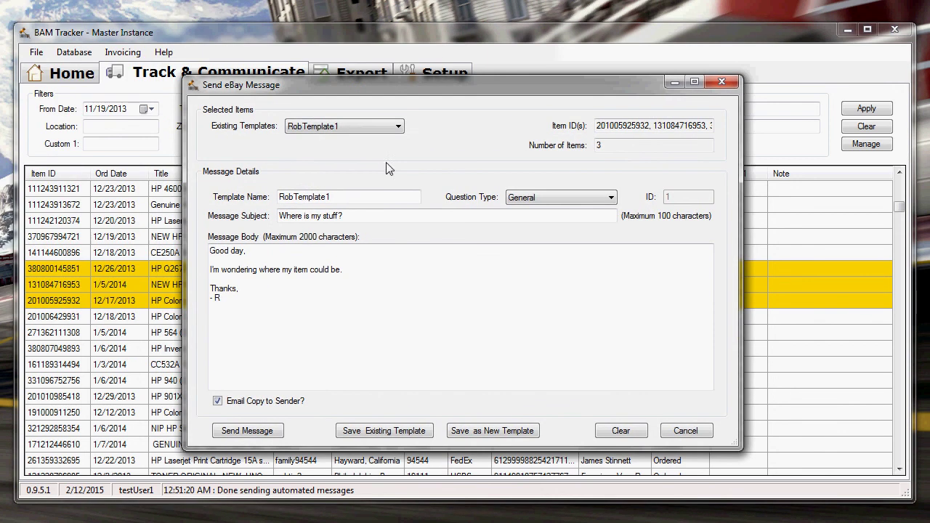
{"action": "left_click", "coordinate": [351, 127]}
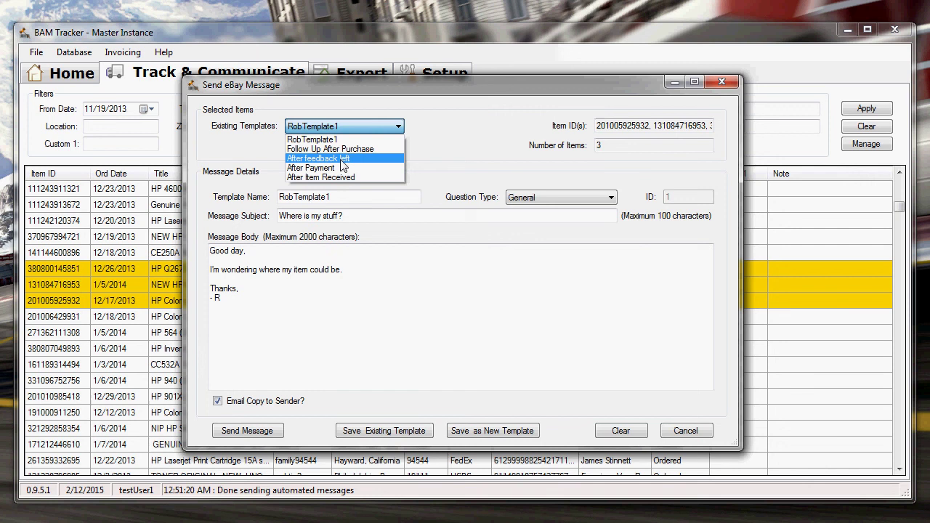
{"action": "left_click", "coordinate": [342, 149]}
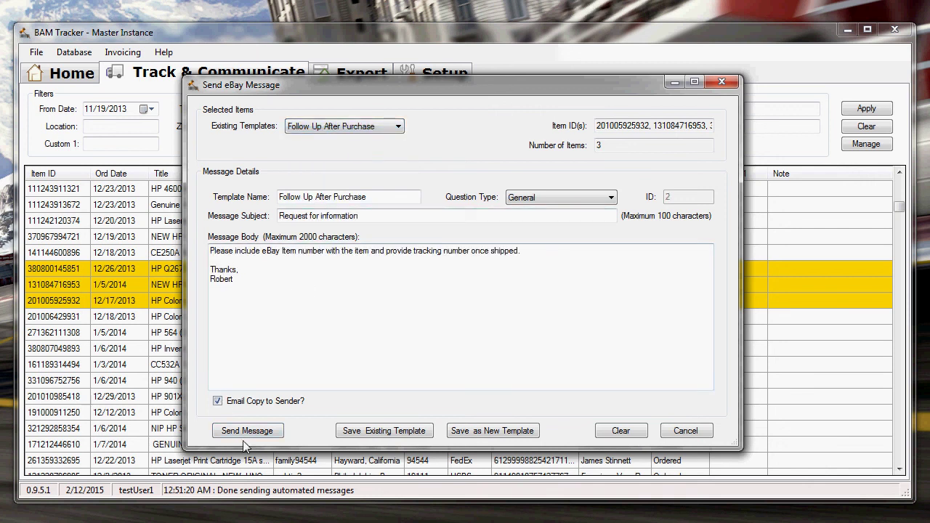
{"action": "left_click", "coordinate": [683, 430]}
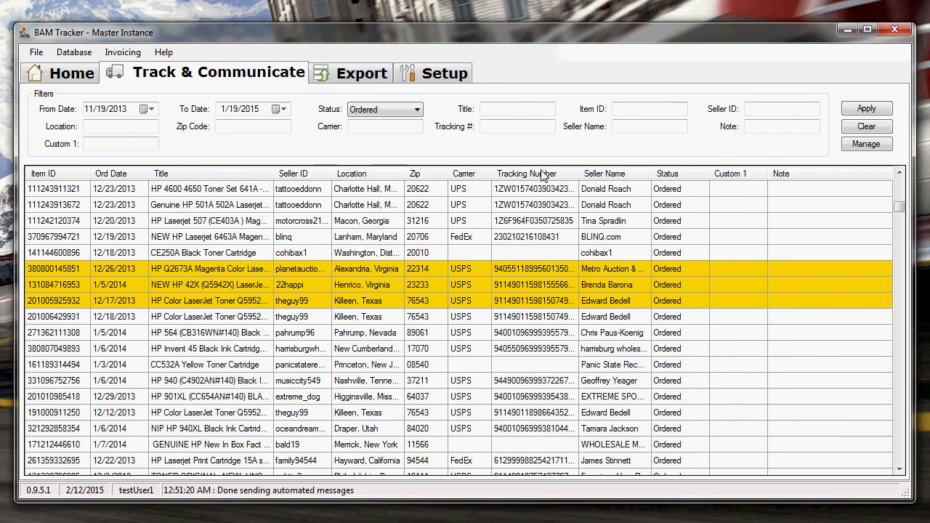
Filter the Ordered purchases by the title michael and look through the matching orders up to the earliest ones
{"action": "left_click", "coordinate": [512, 109]}
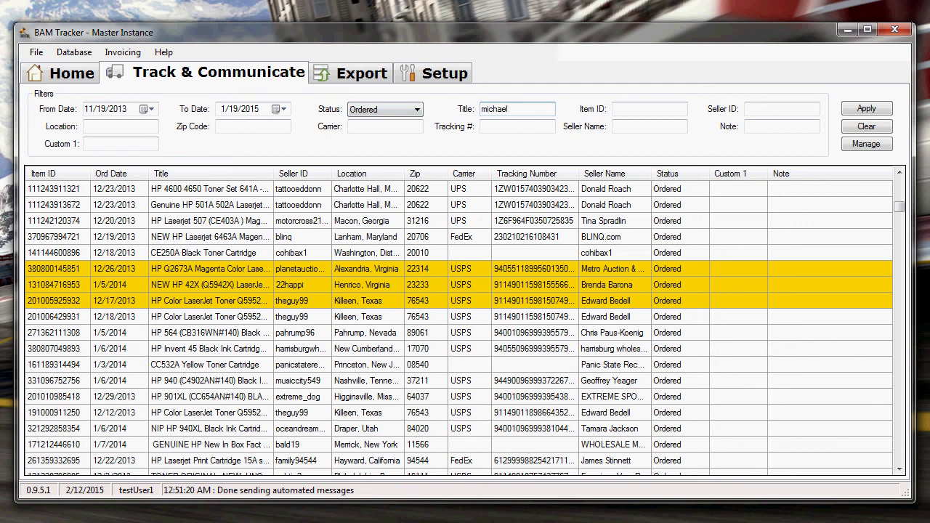
{"action": "key", "text": "Return"}
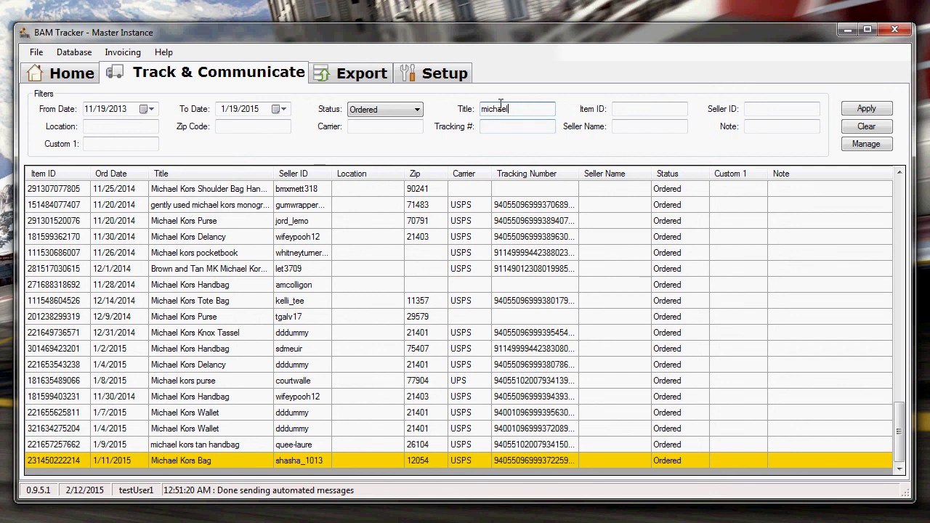
{"action": "left_click", "coordinate": [228, 274]}
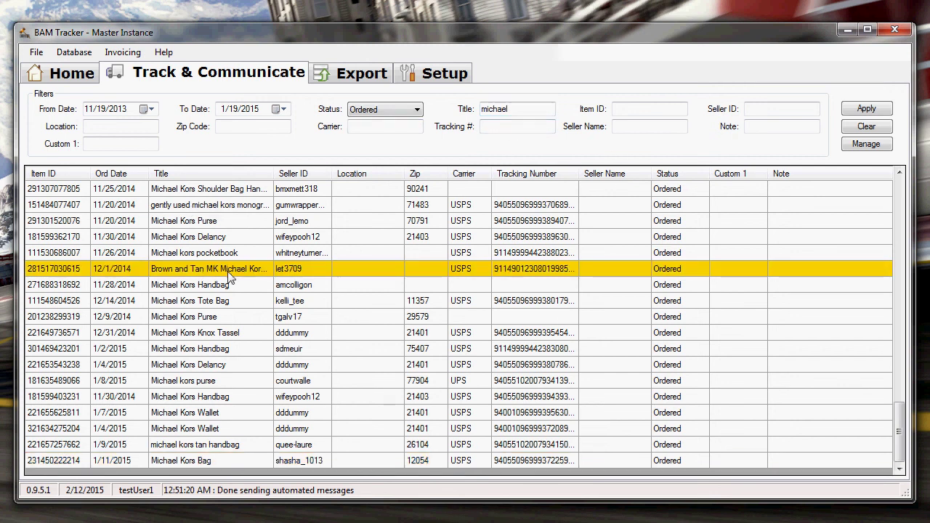
{"action": "scroll", "coordinate": [228, 278], "scroll_direction": "up", "scroll_amount": 9}
{"action": "scroll", "coordinate": [228, 278], "scroll_direction": "up", "scroll_amount": 1}
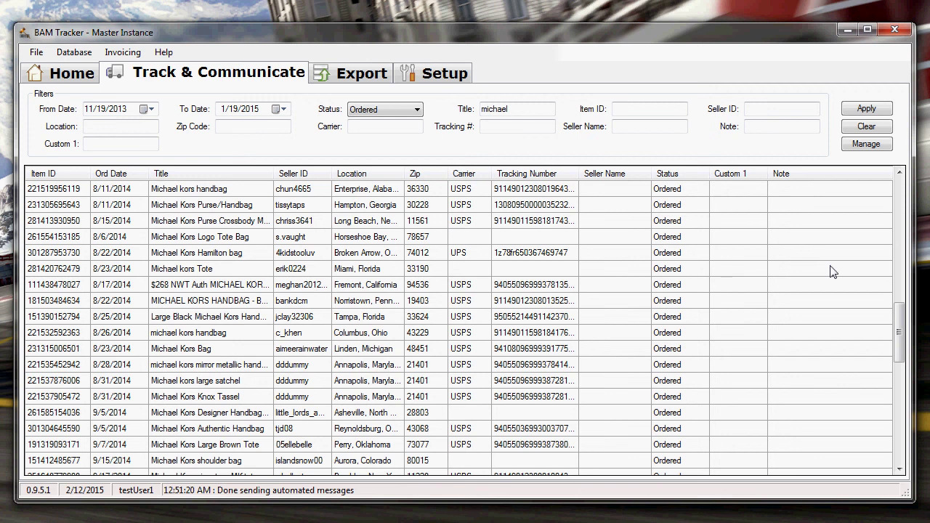
{"action": "left_click_drag", "start_coordinate": [899, 332], "coordinate": [899, 190]}
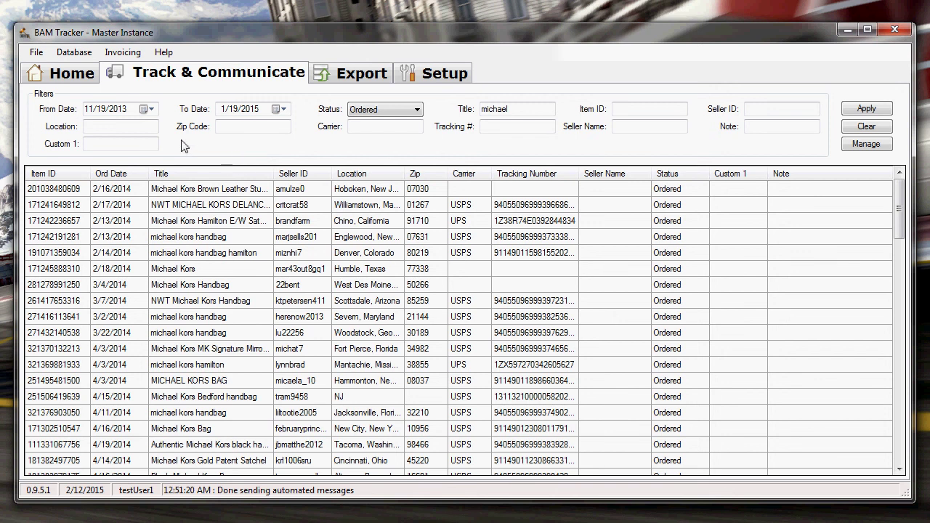
Show the available help and support options
{"action": "left_click", "coordinate": [164, 53]}
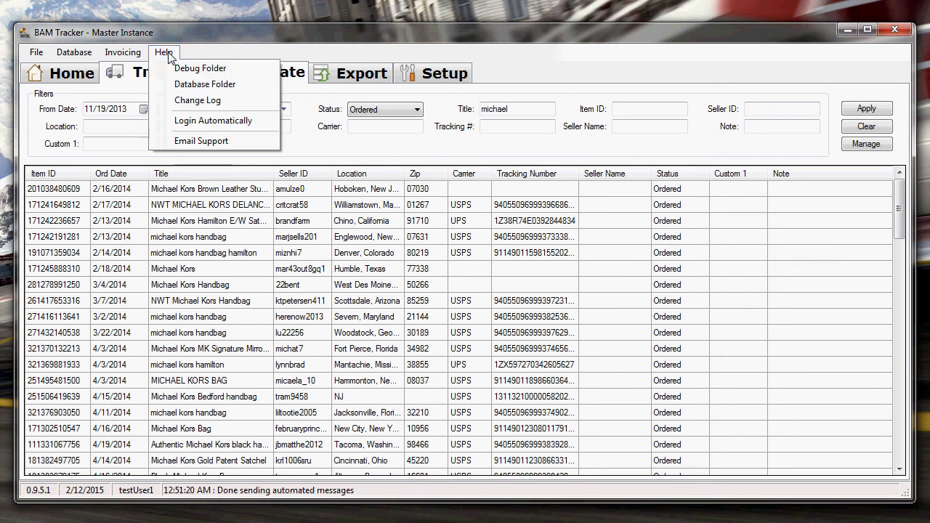